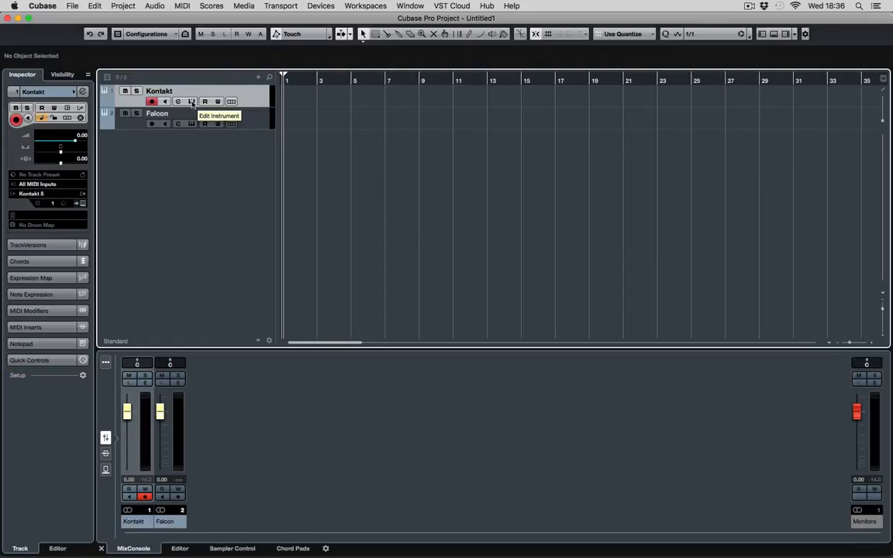
- Open the Kontakt track's instrument window and reposition it over the project
click(192, 102)
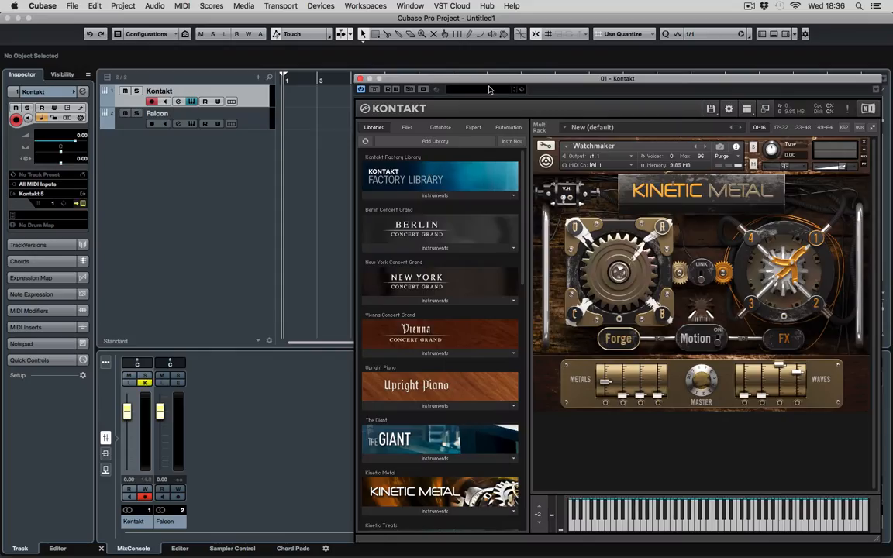
drag(487, 78, 483, 89)
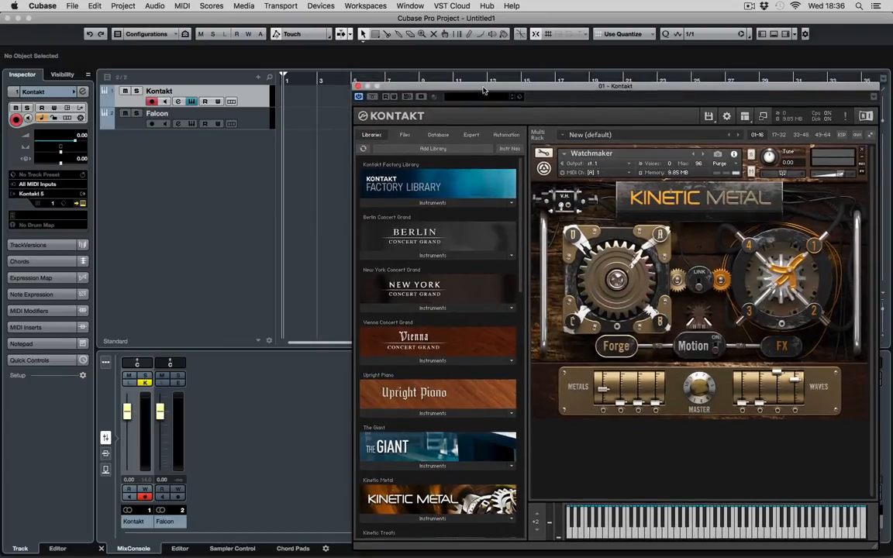
drag(570, 87, 577, 92)
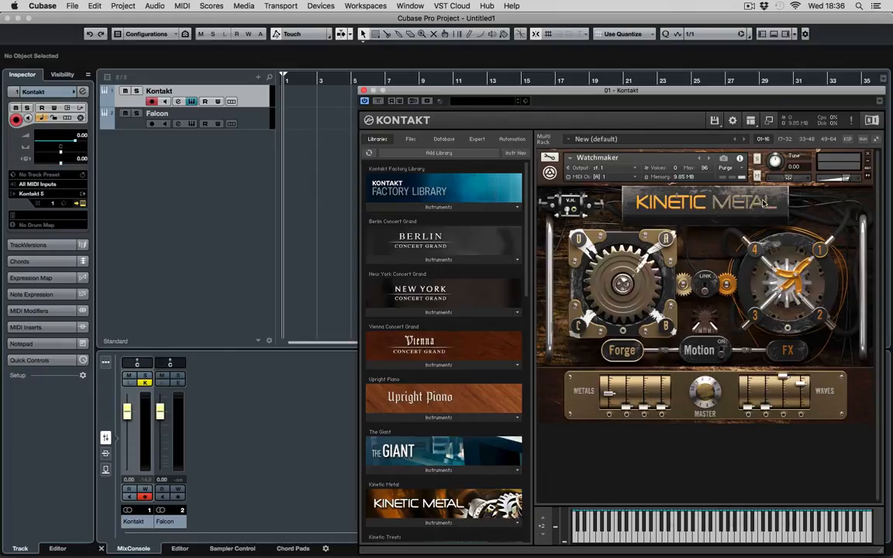
mouse_move(666, 90)
mouse_down()
mouse_move(649, 84)
mouse_move(662, 91)
mouse_up()
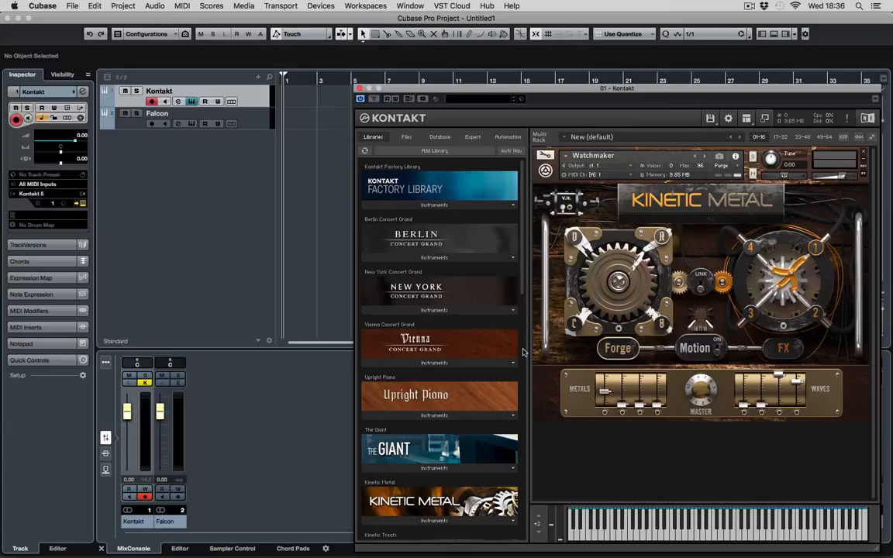
- Open the Kinetic Metal library's instrument list in Kontakt and look through its patches
scroll(522, 353, down, 5)
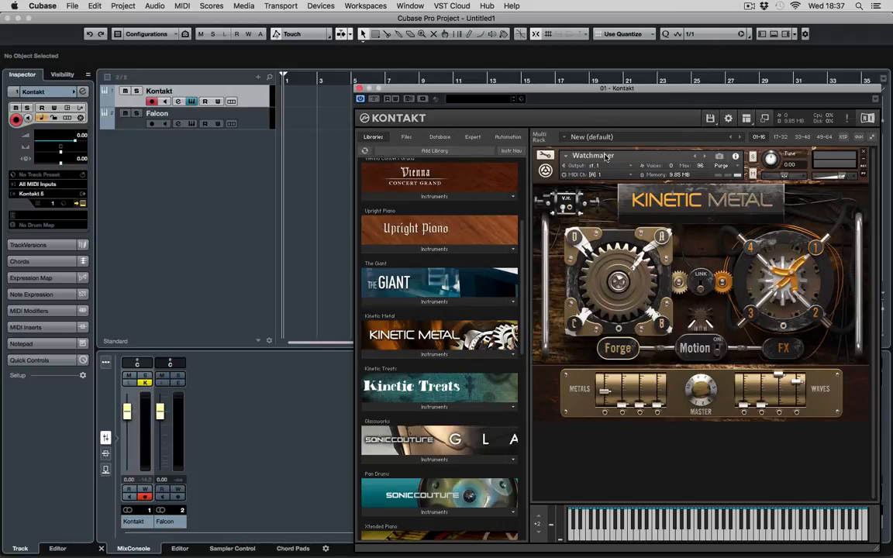
click(390, 324)
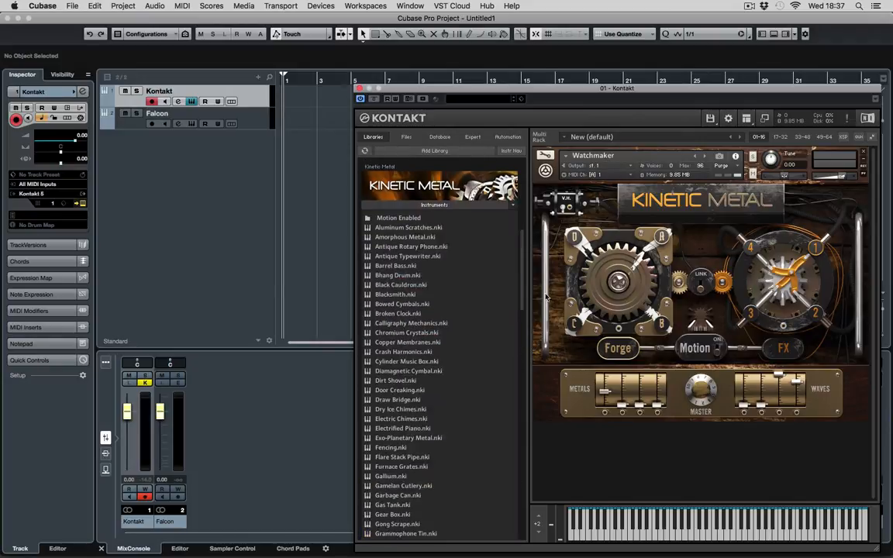
scroll(521, 248, down, 4)
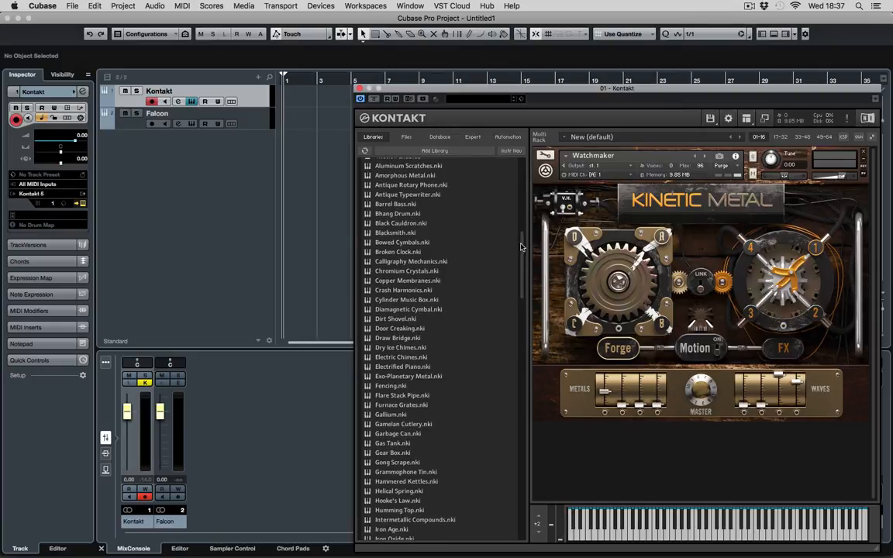
scroll(521, 246, up, 2)
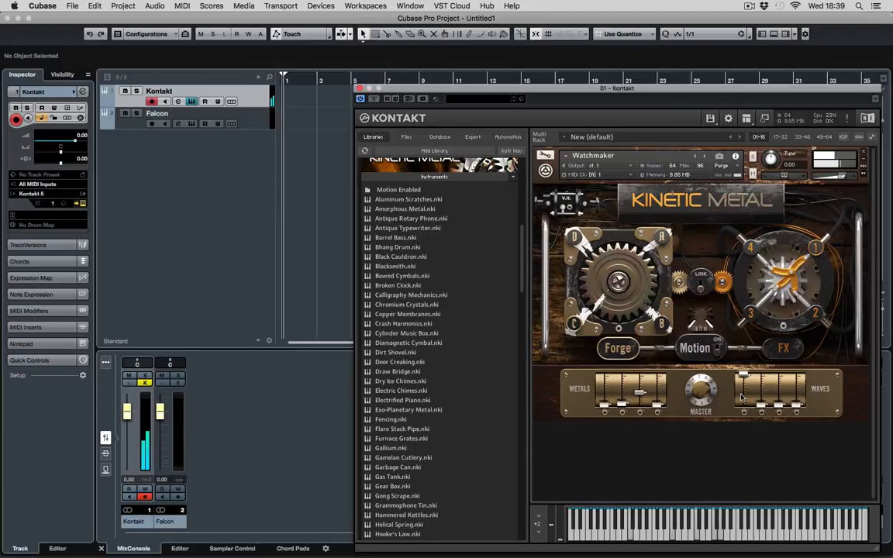
- Audition the Watchmaker patch by switching the gear wheel to D, showing the FX controls and switching the FX wheel to 3
click(579, 237)
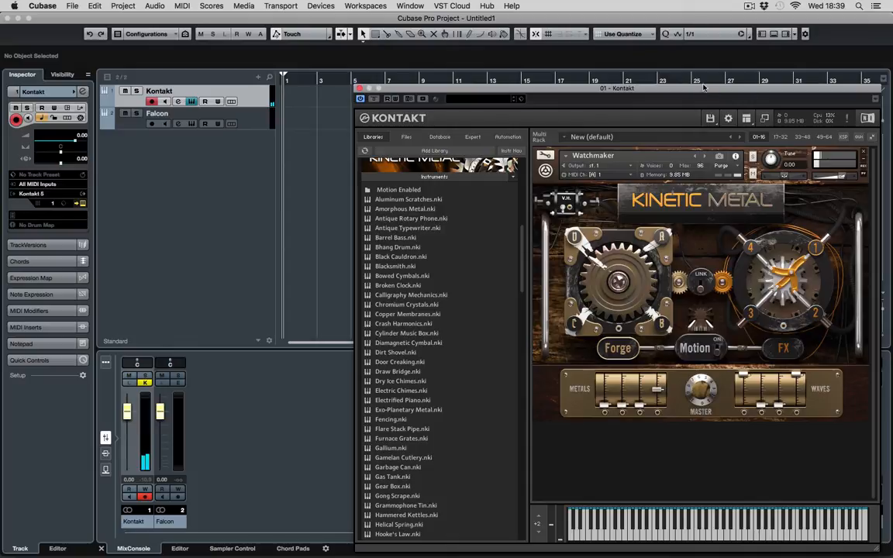
drag(704, 87, 702, 86)
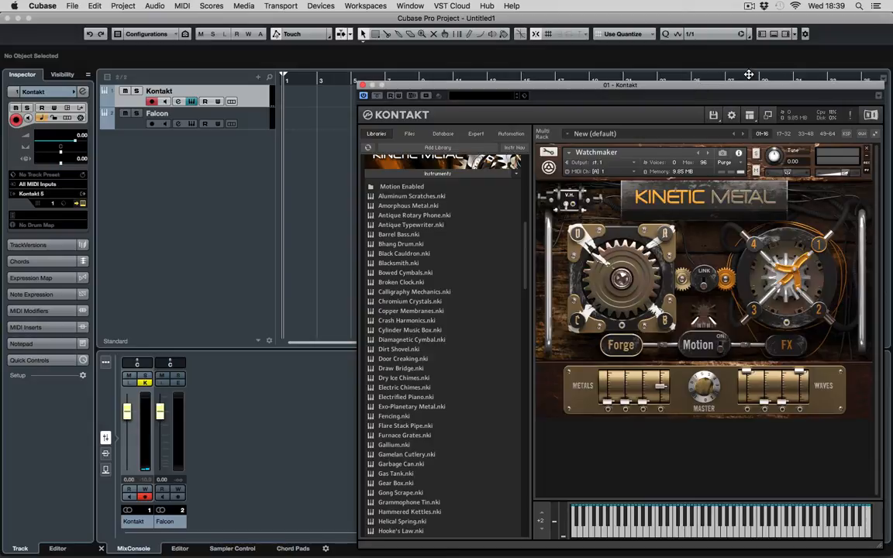
click(791, 343)
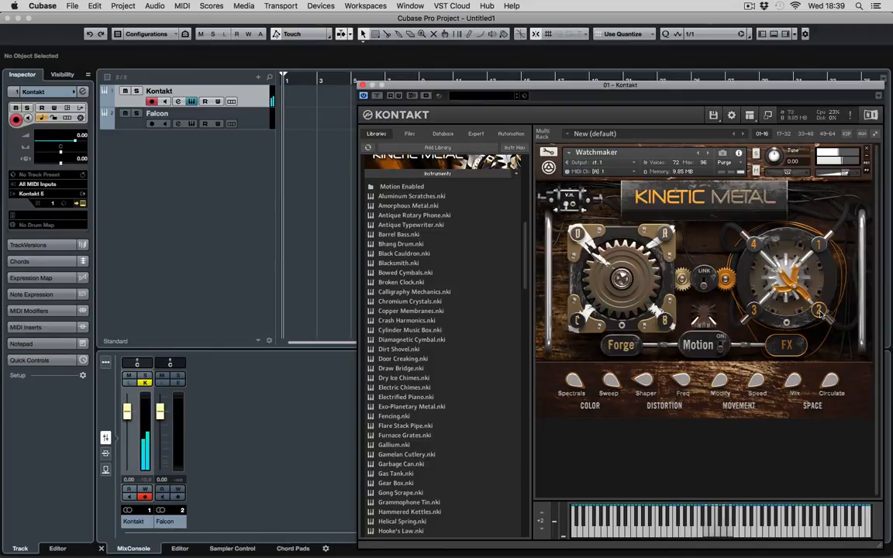
click(754, 312)
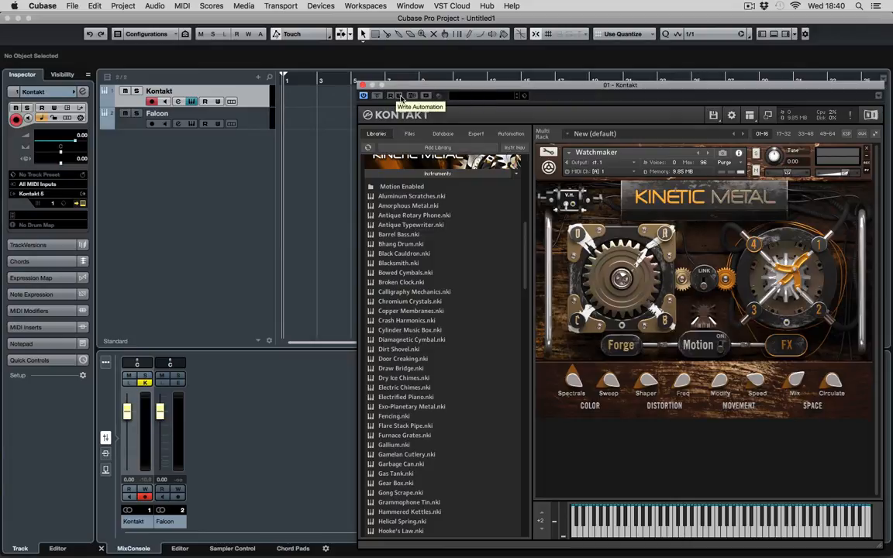
- Close the Kontakt window and record a MIDI performance on the Kontakt track from bar 1 to about bar 20
drag(411, 83, 414, 116)
click(365, 117)
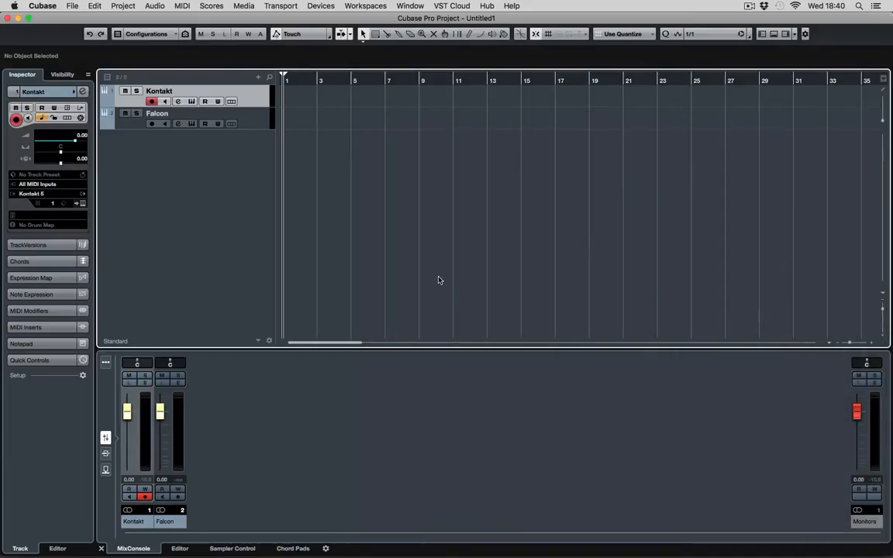
key(KP_Multiply)
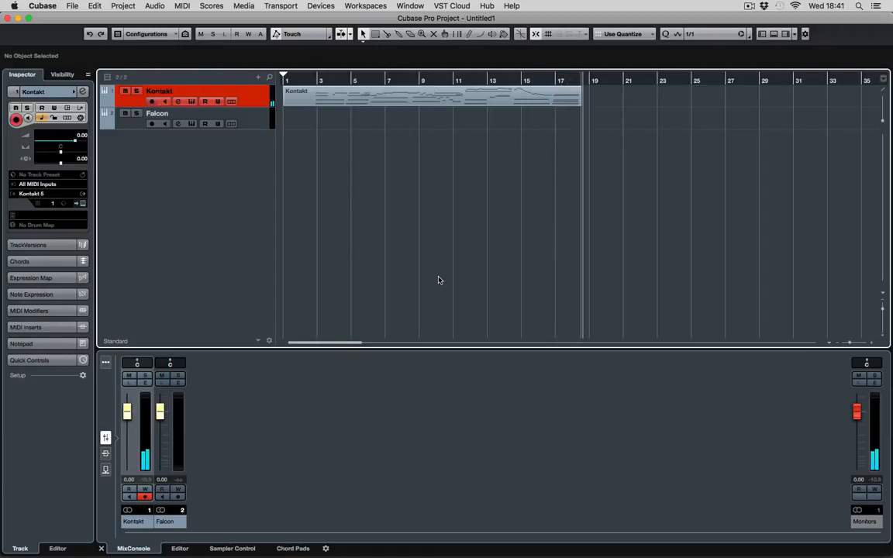
key(space)
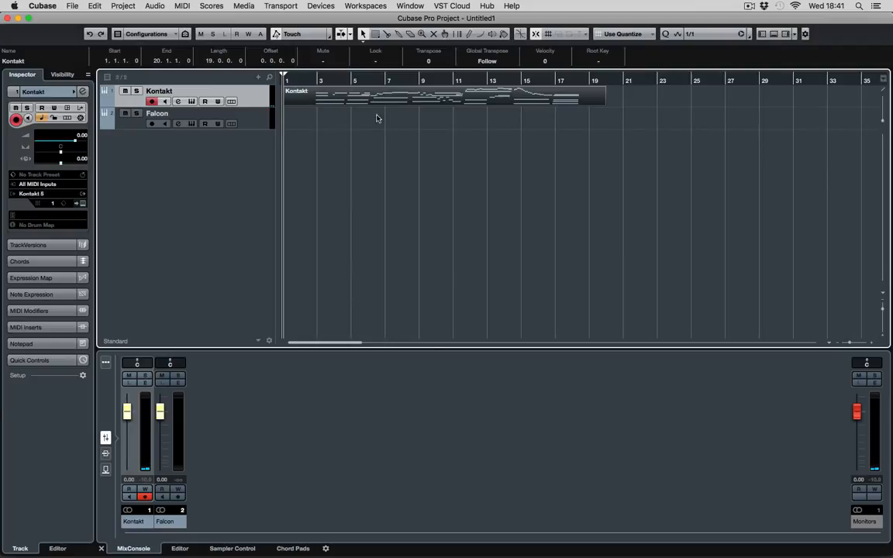
- Try splitting the Kontakt part at bar 3, undo the split, and open the whole part in an enlarged note editor
alt+click(329, 99)
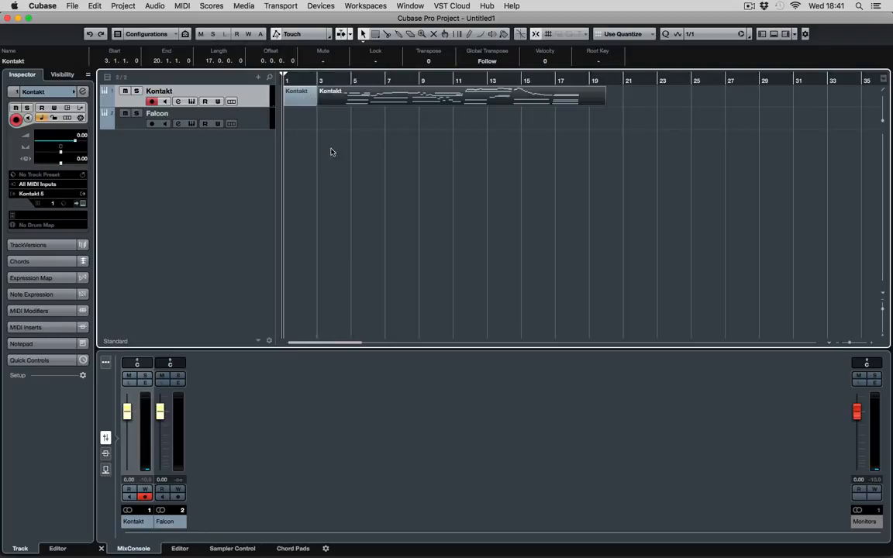
key(super+z)
double_click(340, 102)
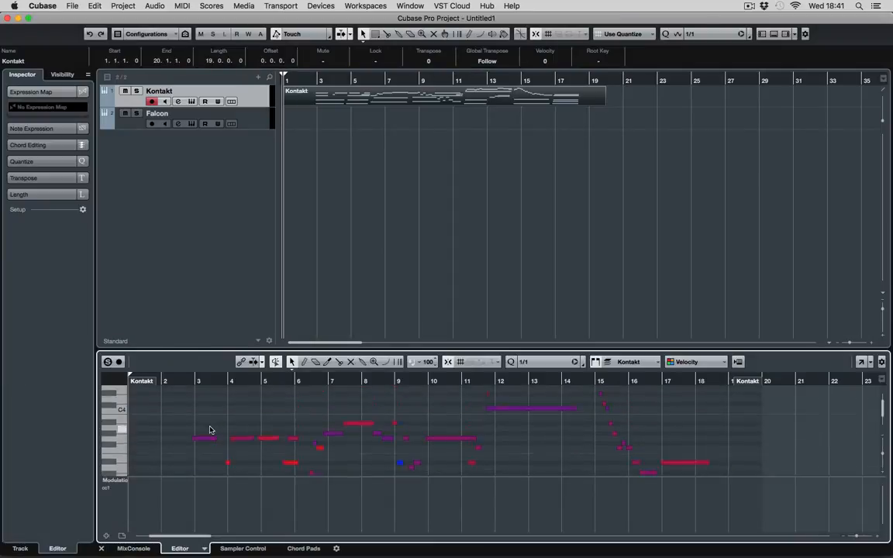
scroll(212, 429, up, 4)
drag(226, 348, 233, 178)
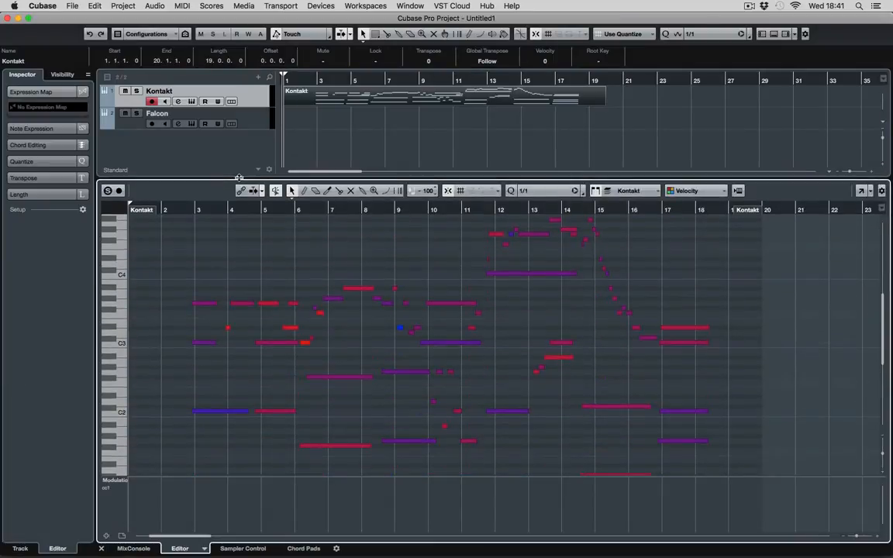
- Align the starts of the opening chord's notes, including the low C1, exactly to bar 3
scroll(202, 348, up, 6)
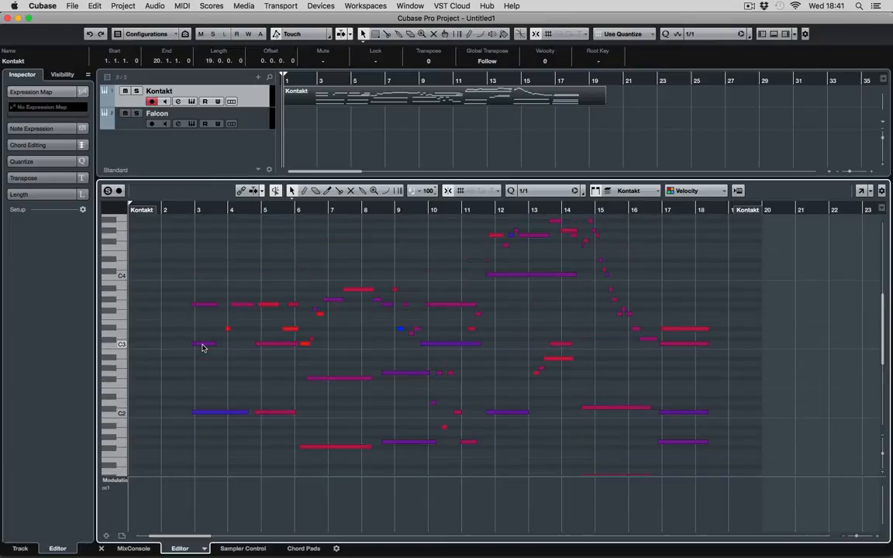
drag(209, 371, 214, 448)
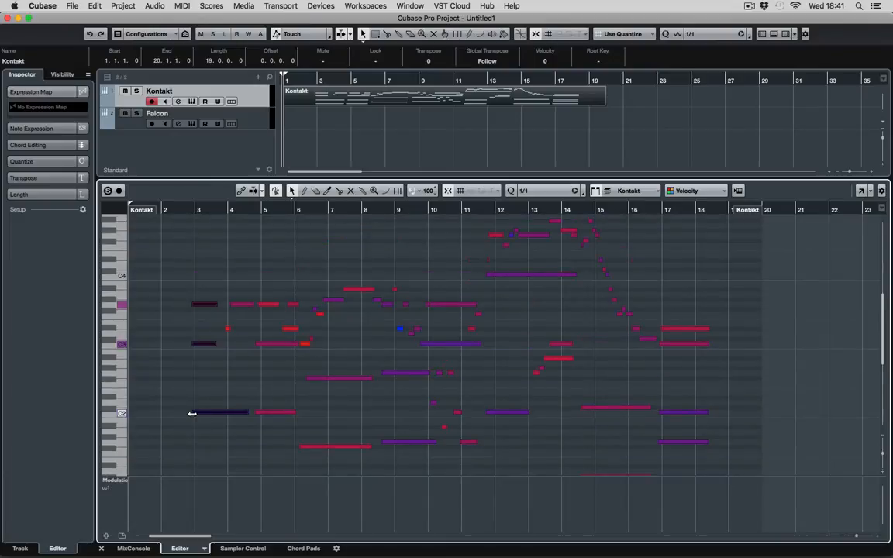
scroll(217, 444, down, 8)
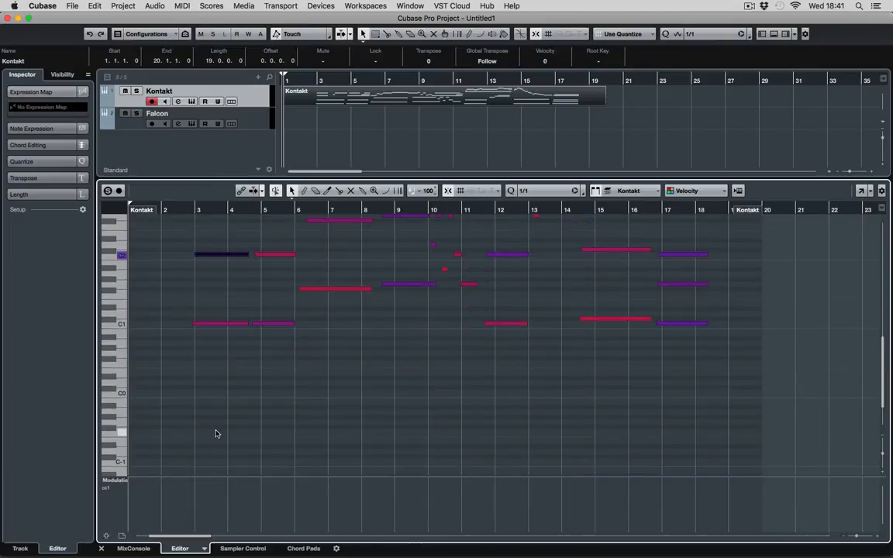
click(193, 324)
scroll(223, 375, up, 10)
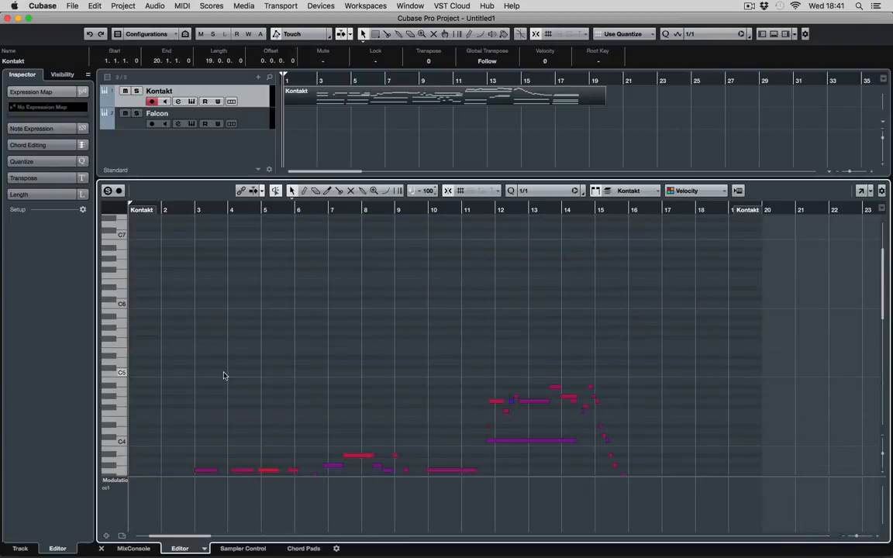
scroll(224, 375, down, 3)
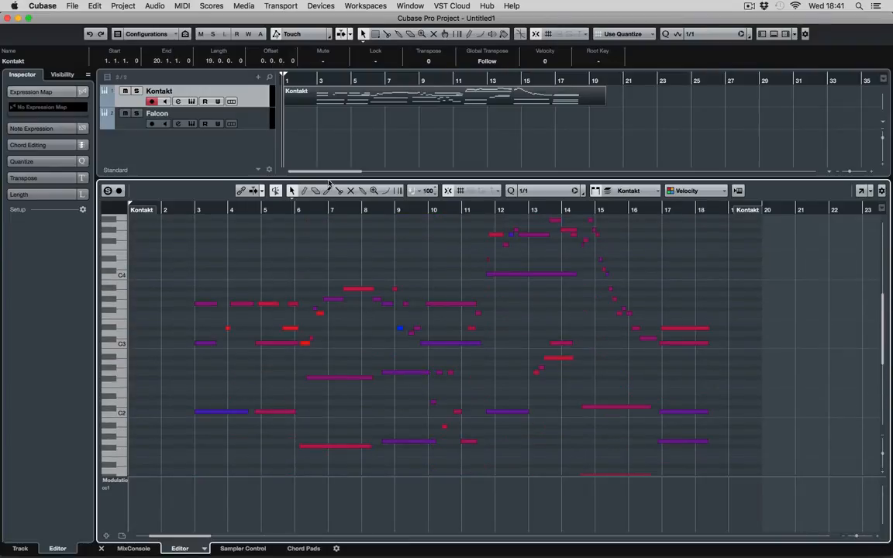
- Split the Kontakt part at bar 3 and delete the empty two-bar section before it
drag(329, 178, 335, 314)
click(366, 163)
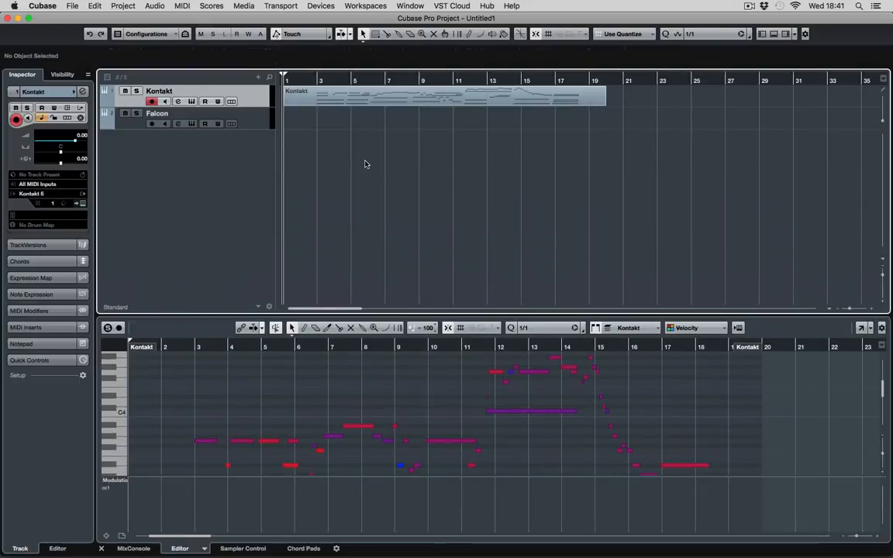
alt+click(316, 98)
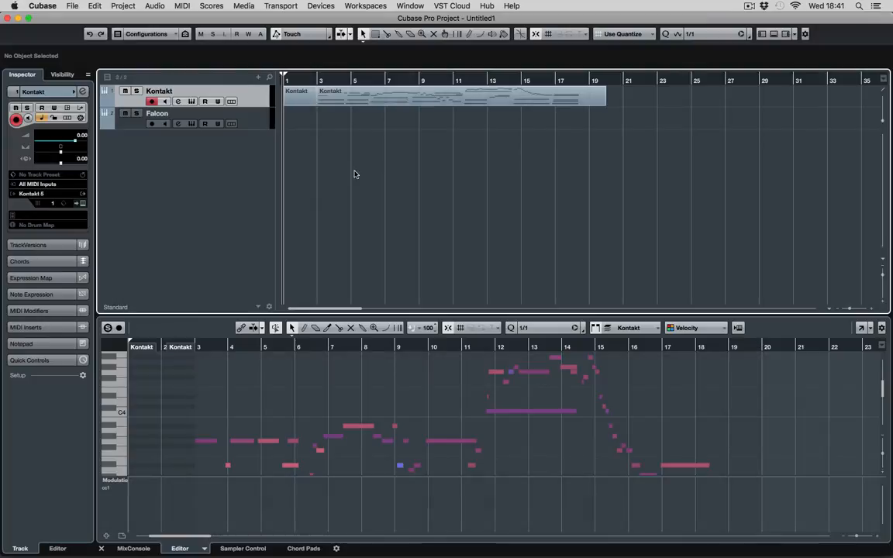
click(295, 102)
key(Delete)
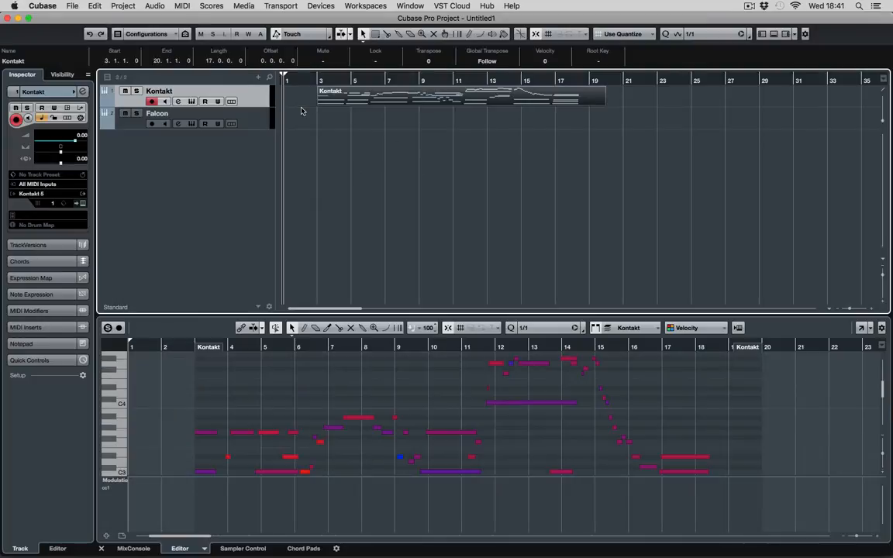
- Trim the Kontakt part's end to bar 19, move the part to start at bar 1, and play it back with the mixer shown
drag(608, 106, 589, 106)
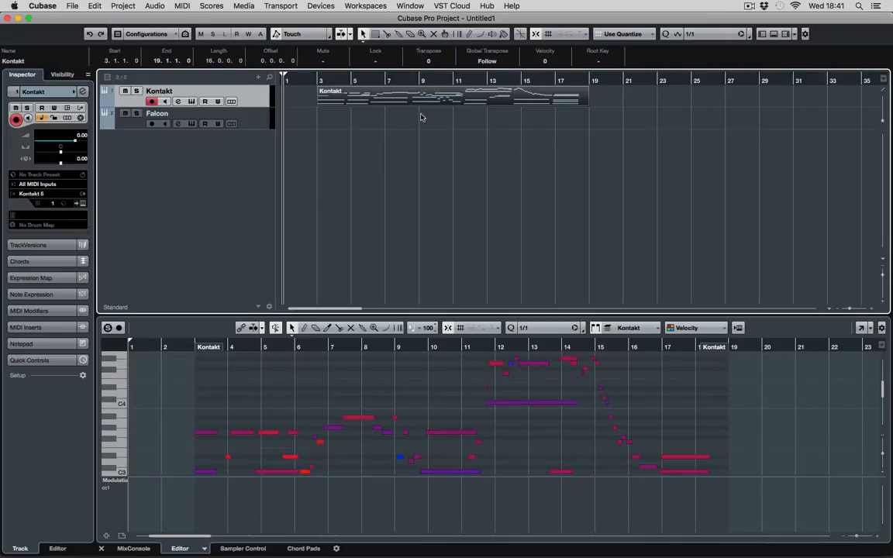
drag(398, 101, 365, 102)
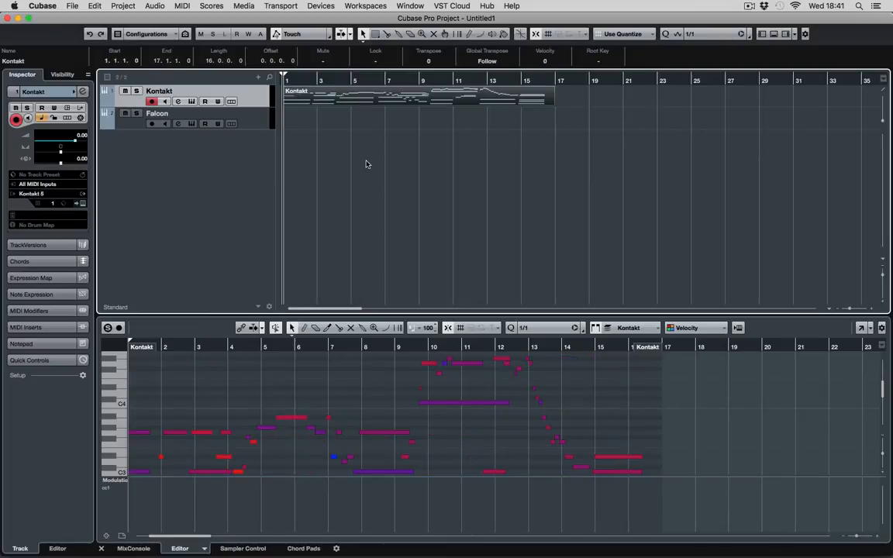
click(159, 548)
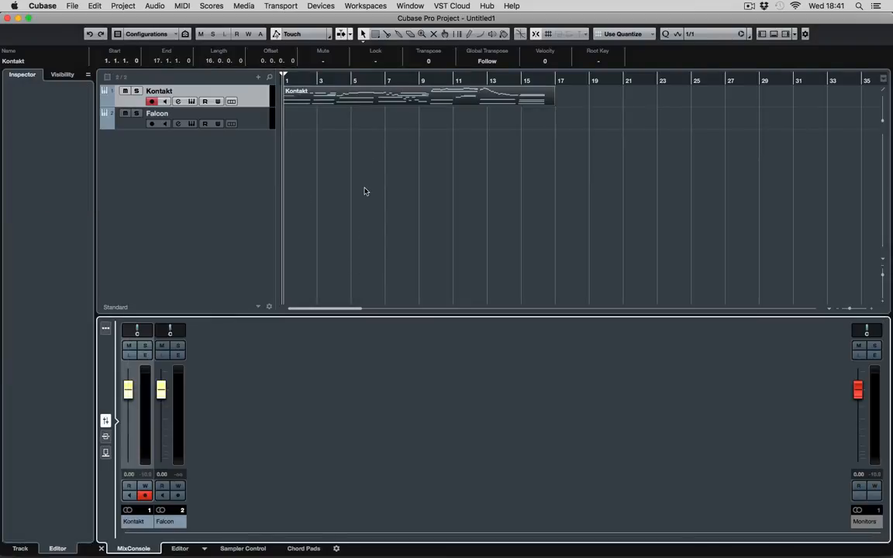
key(space)
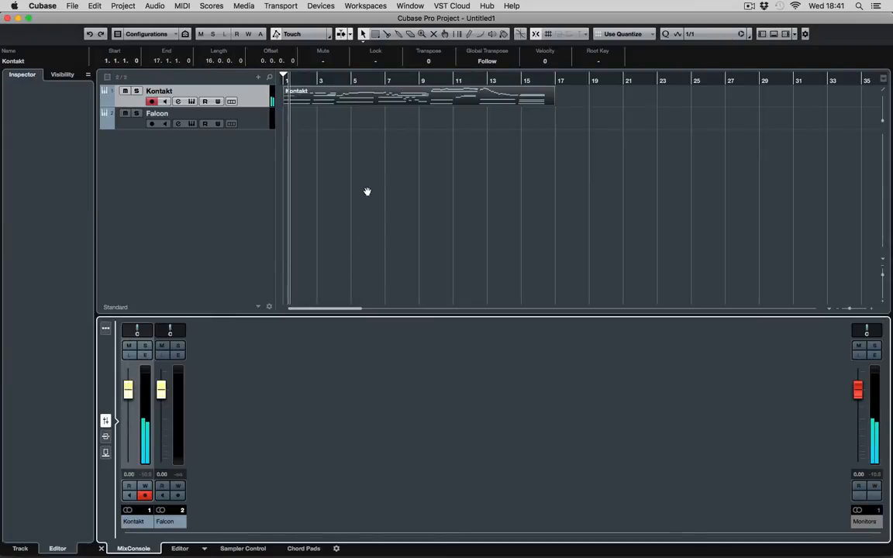
- Open the Kontakt part in the note editor, set quantize to 1/8, and delay the starts of the opening chord's upper two notes
double_click(324, 103)
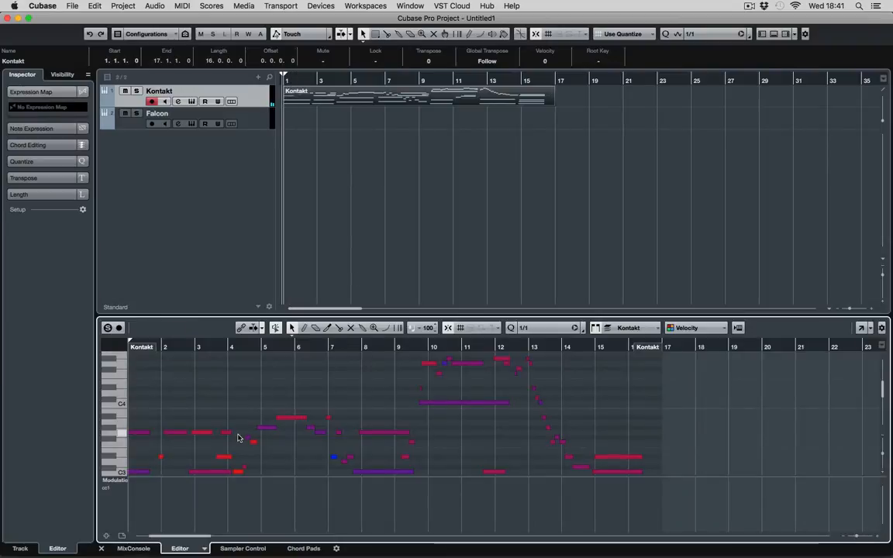
scroll(304, 425, down, 4)
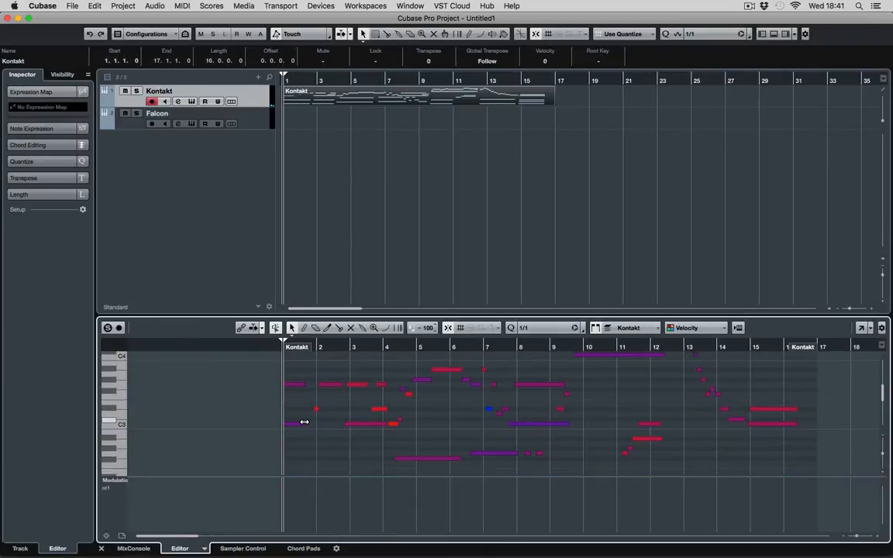
scroll(305, 425, down, 2)
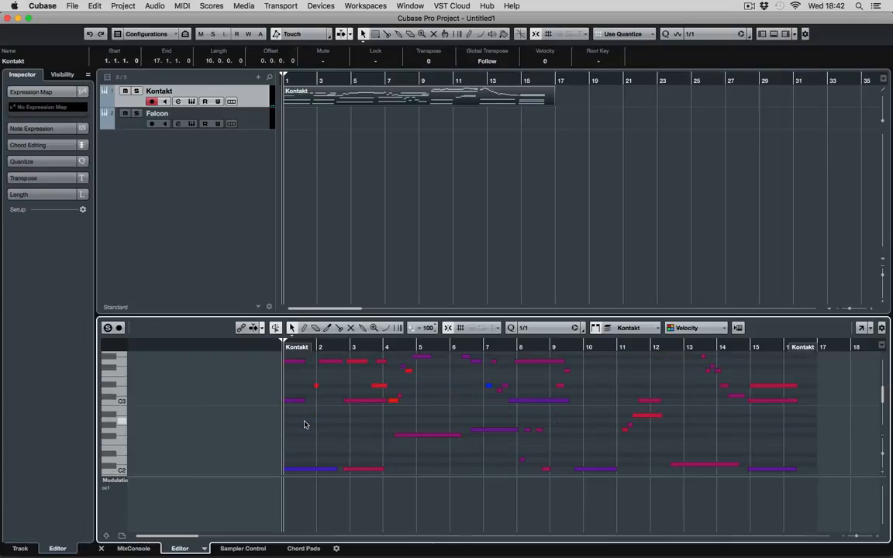
scroll(298, 426, up, 8)
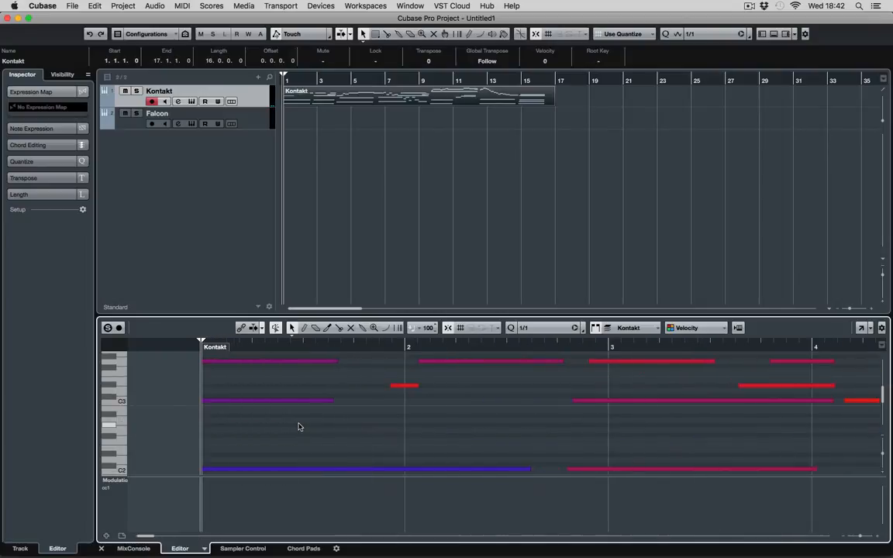
click(535, 327)
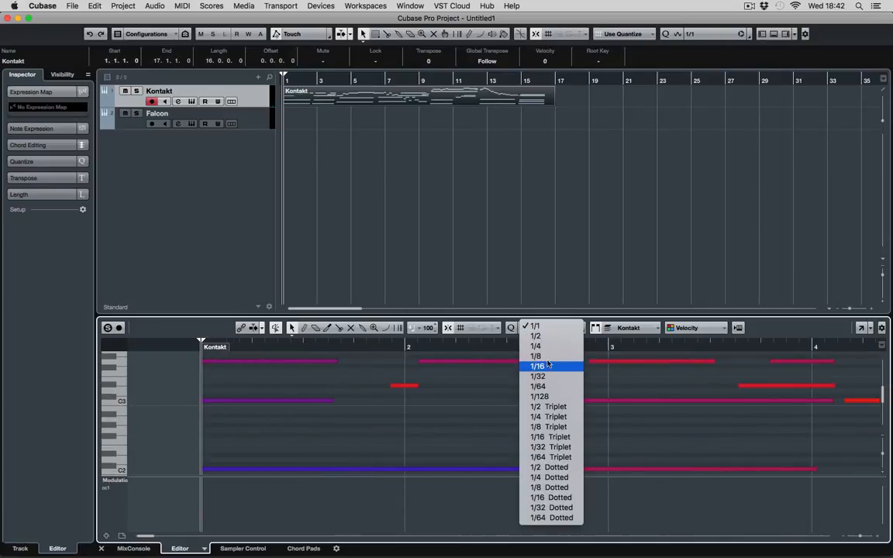
click(535, 356)
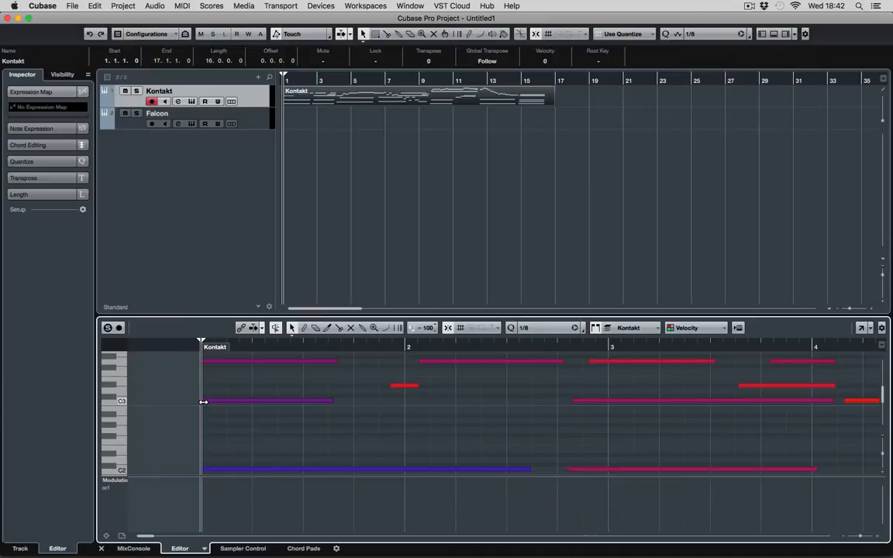
drag(203, 401, 226, 401)
drag(203, 362, 252, 362)
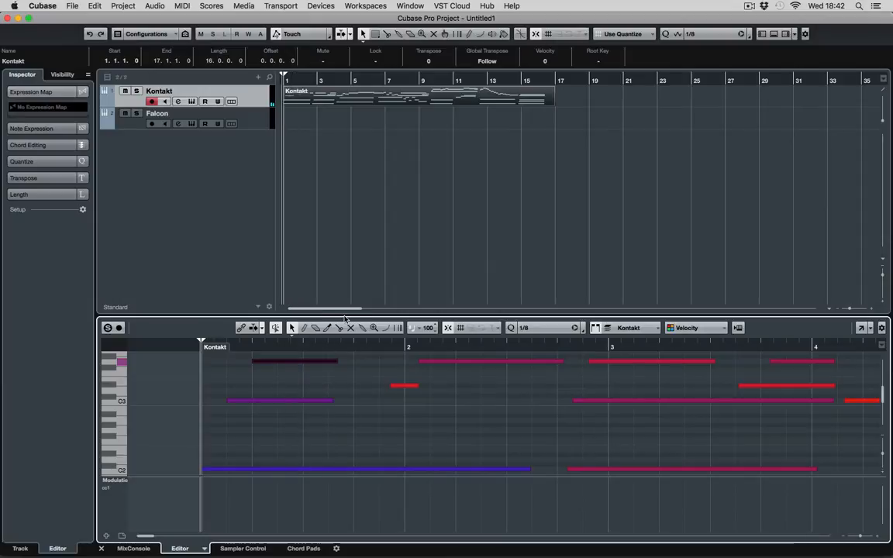
- With quantize at 1/16, start the opening C3 one sixteenth after bar 1 and the note above two sixteenths after, and play back
click(542, 328)
click(542, 336)
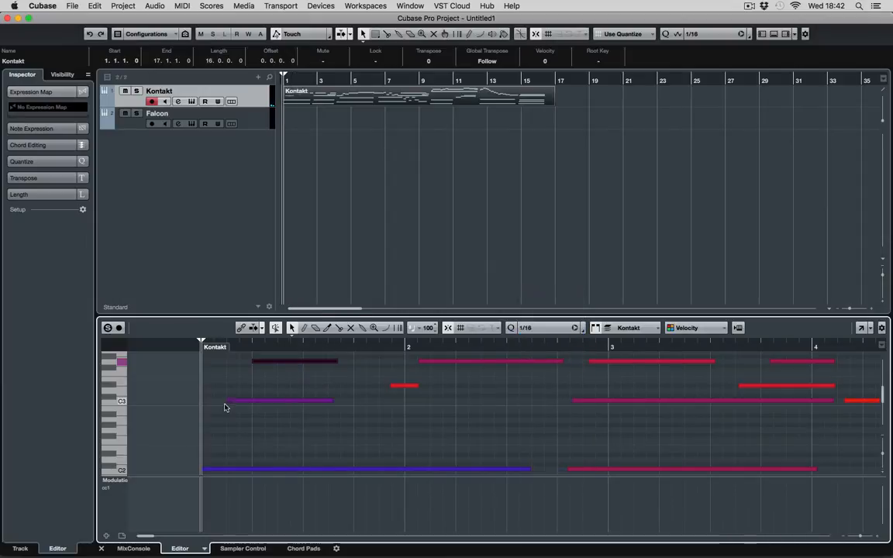
drag(226, 401, 214, 400)
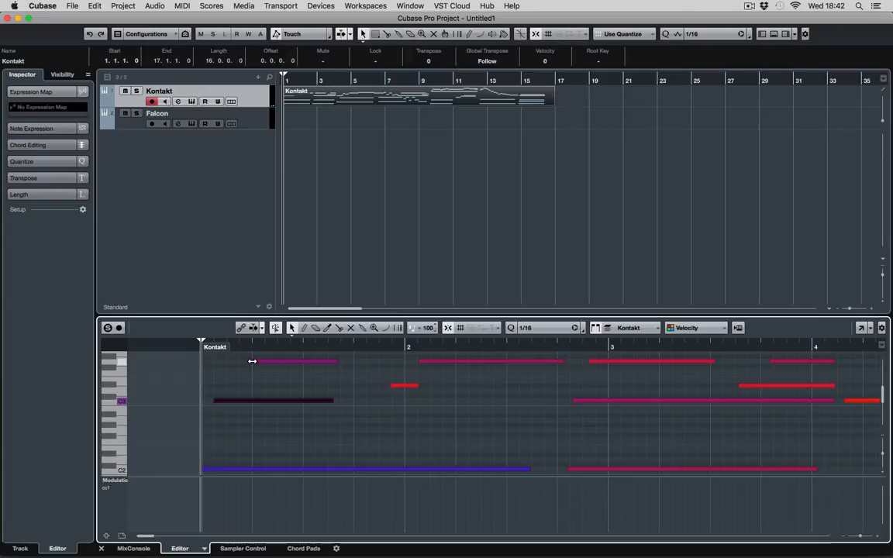
drag(252, 361, 227, 361)
key(space)
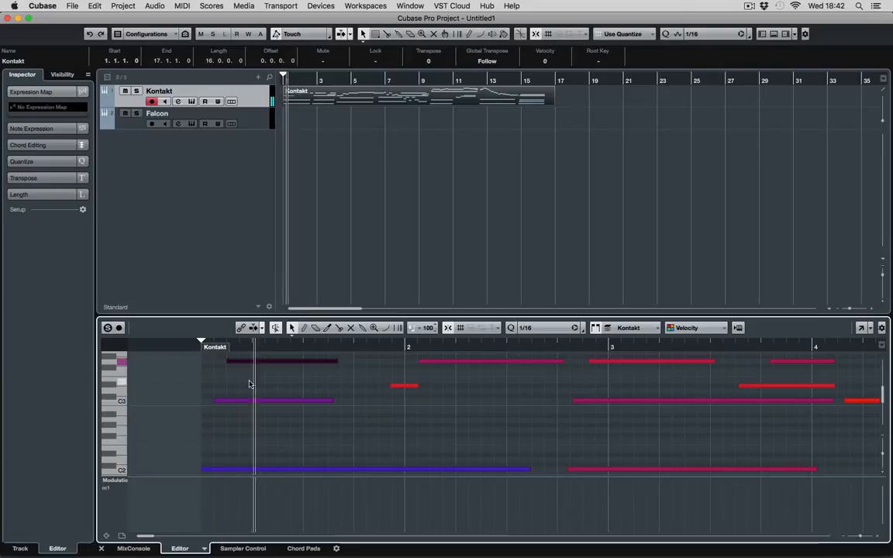
click(543, 328)
click(480, 278)
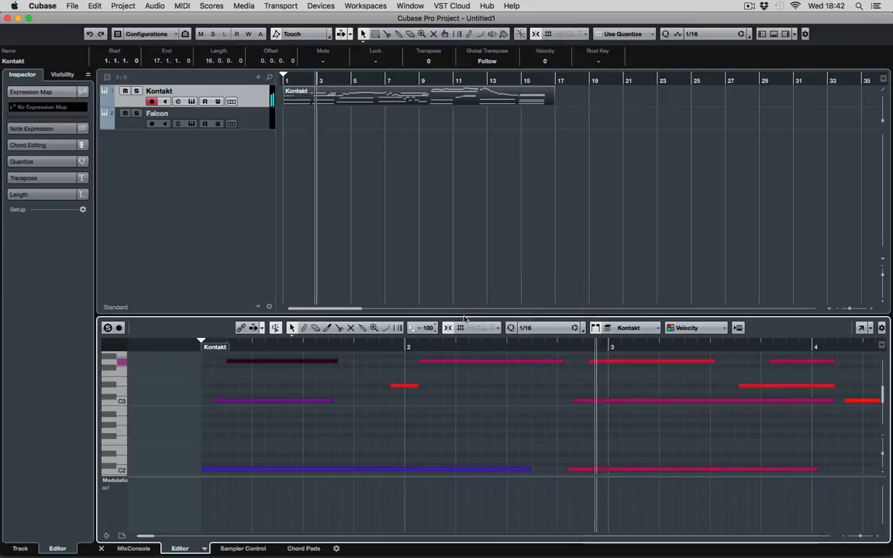
key(space)
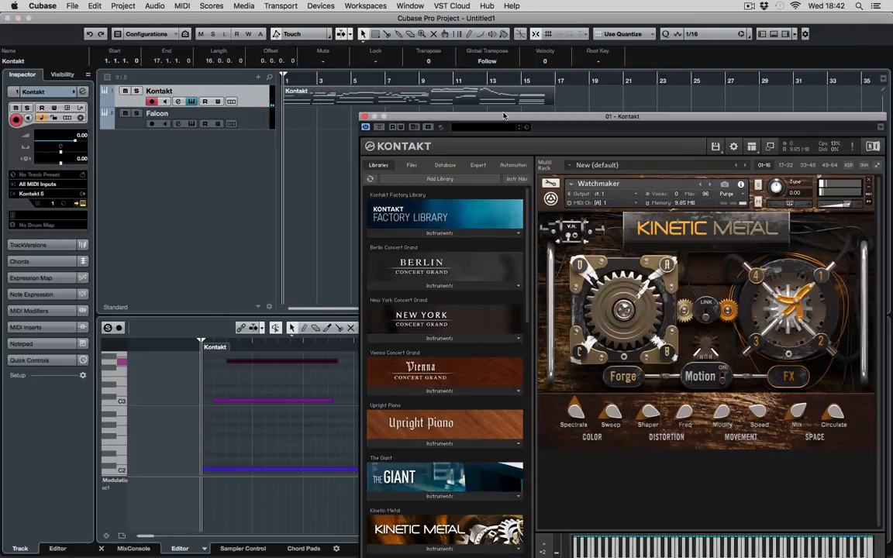
- Show Kinetic Metal's Forge page in the Kontakt window and try out turning the Forge gear
drag(504, 116, 495, 117)
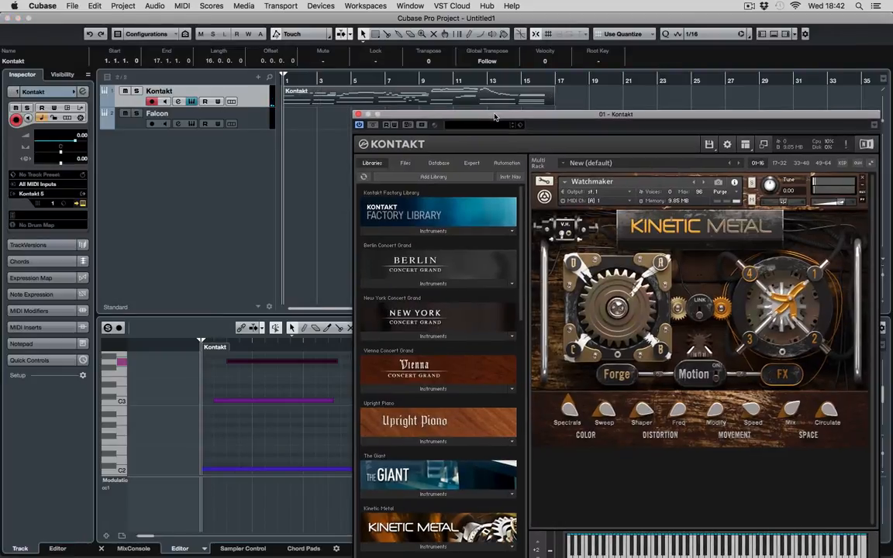
click(622, 375)
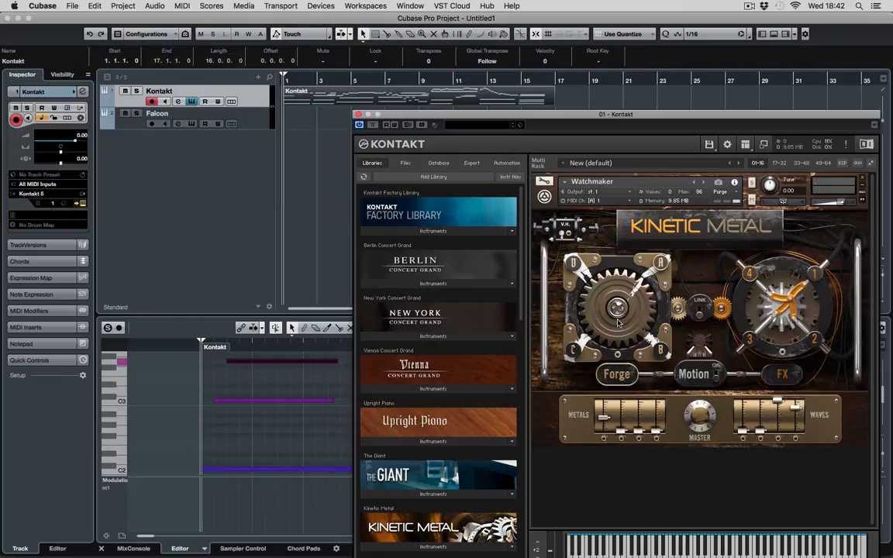
drag(618, 323, 625, 203)
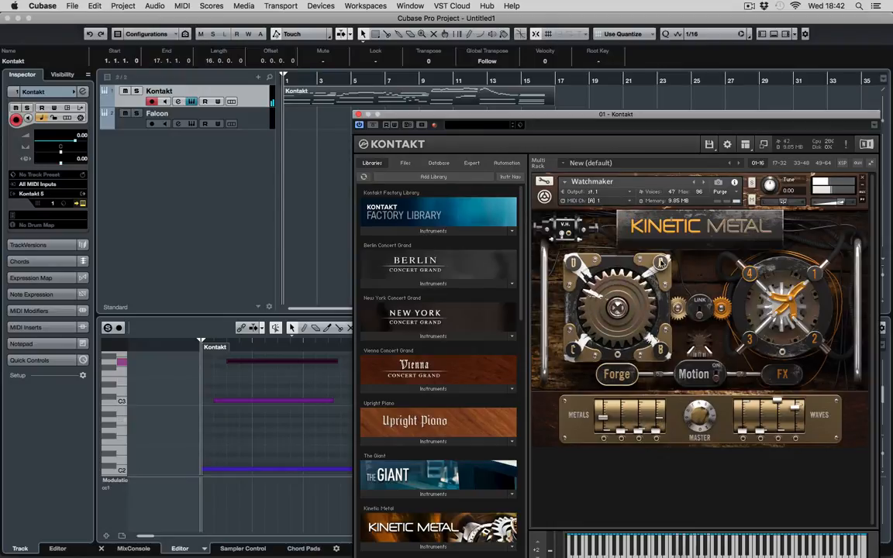
drag(492, 114, 500, 104)
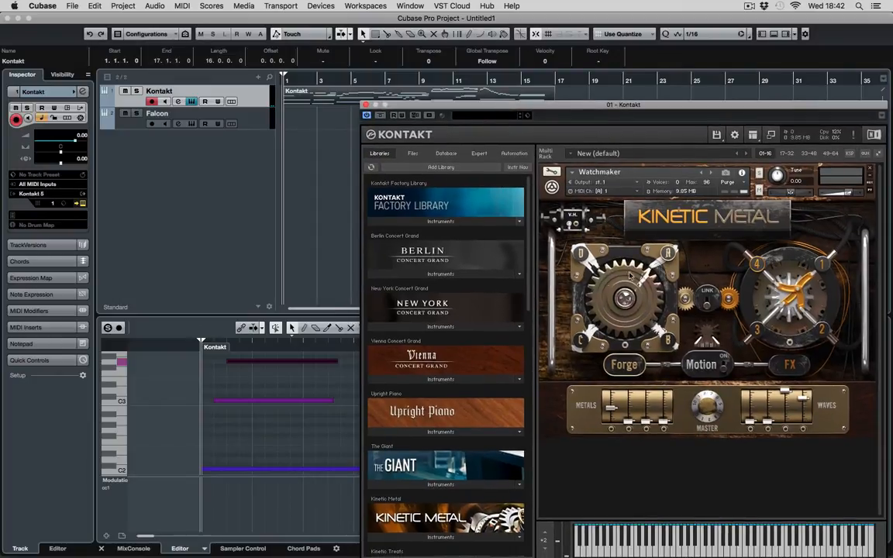
- Show Kontakt's host automation list and look through the parameters assigned for Watchmaker
click(513, 153)
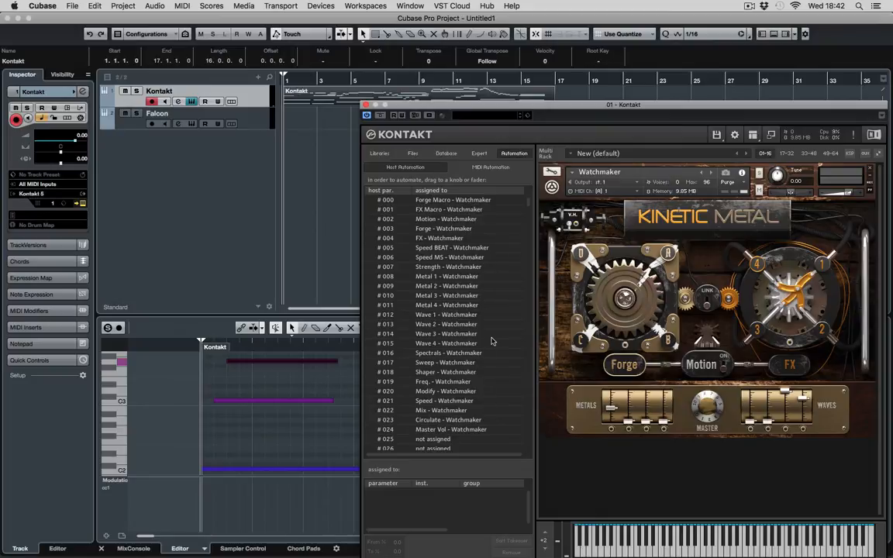
scroll(491, 341, down, 3)
scroll(492, 341, up, 3)
- Open the Kontakt track's Quick Controls and try to assign the Forge gear to the first slot with learn mode
click(54, 362)
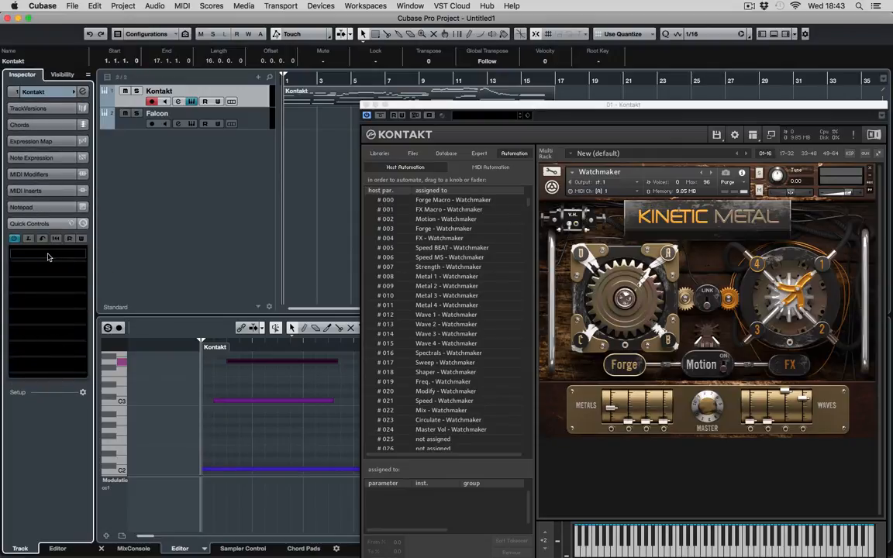
click(29, 238)
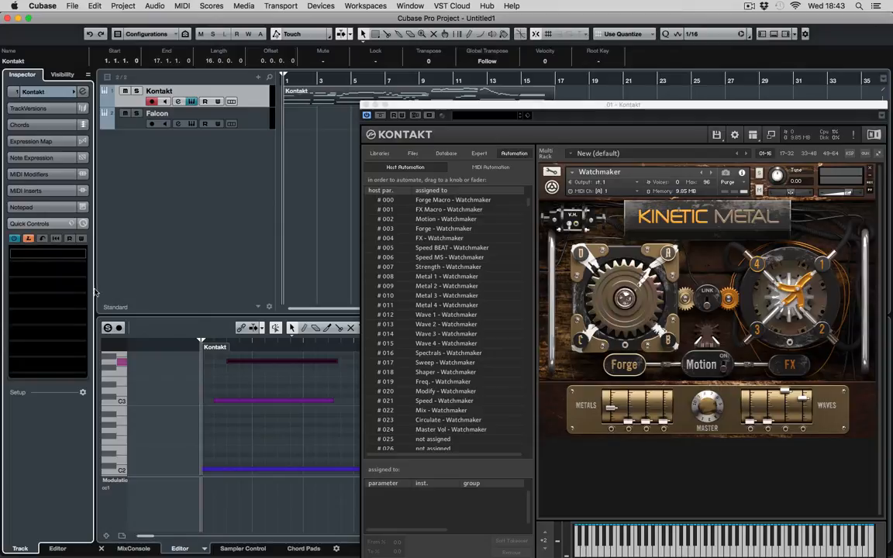
drag(636, 294, 659, 287)
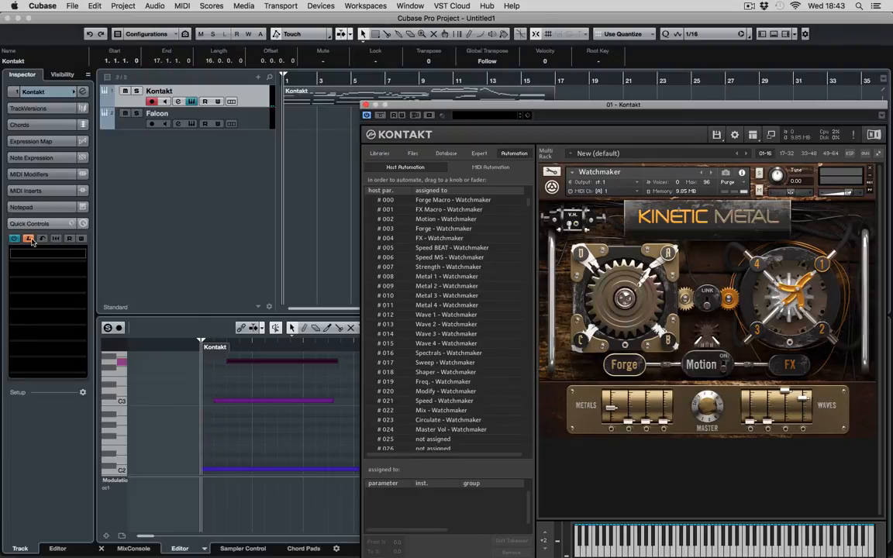
click(29, 239)
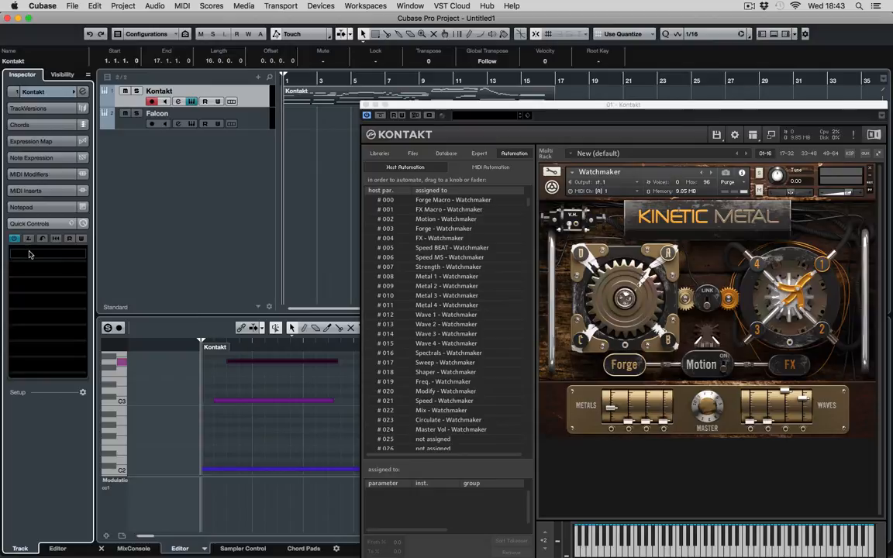
- Assign Kontakt's Forge Macro parameter to the first quick control, and collapse the Quick Controls section
click(62, 255)
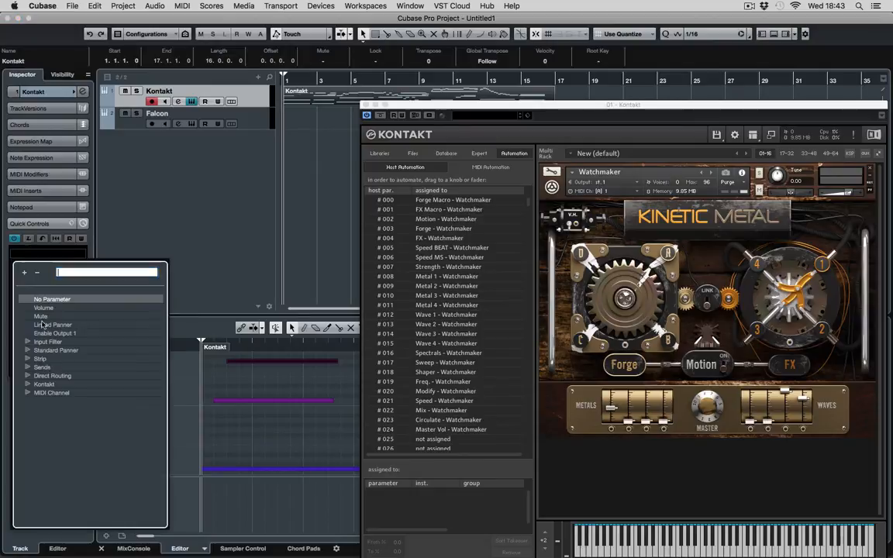
click(28, 384)
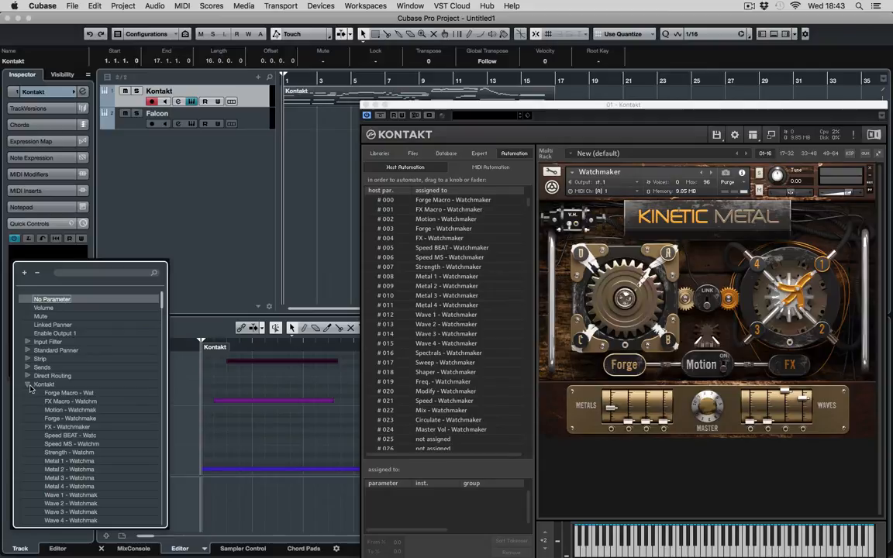
click(69, 393)
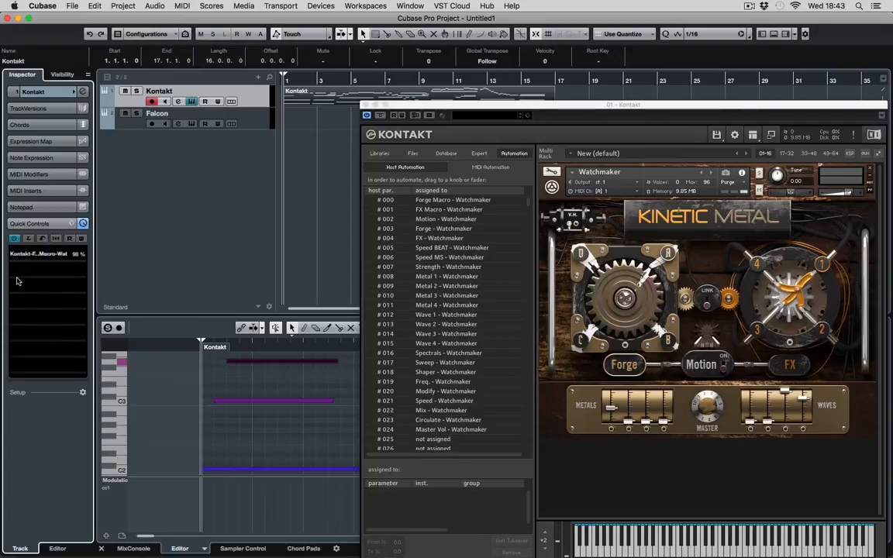
click(56, 238)
click(59, 226)
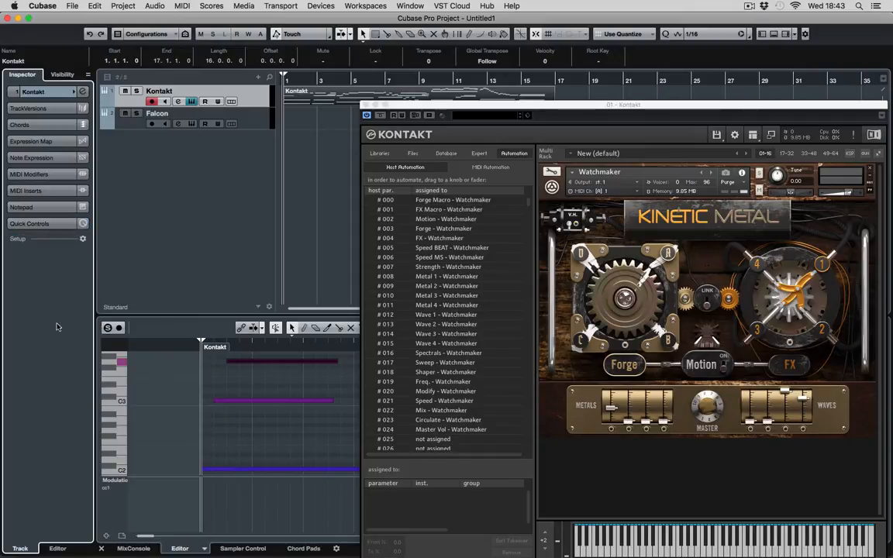
- Enable automation read and write for Kontakt, and record movements of the Forge and FX gears during playback from bar 1
click(597, 107)
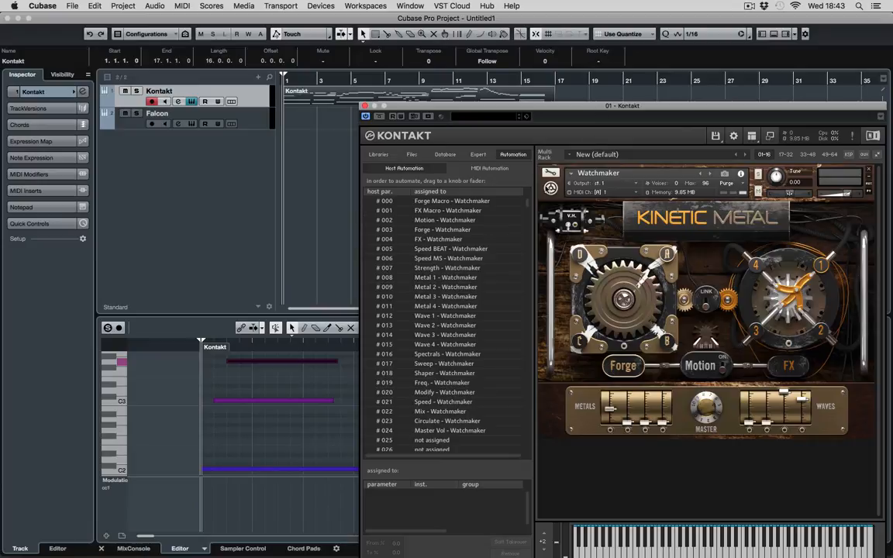
drag(572, 107, 590, 106)
click(401, 115)
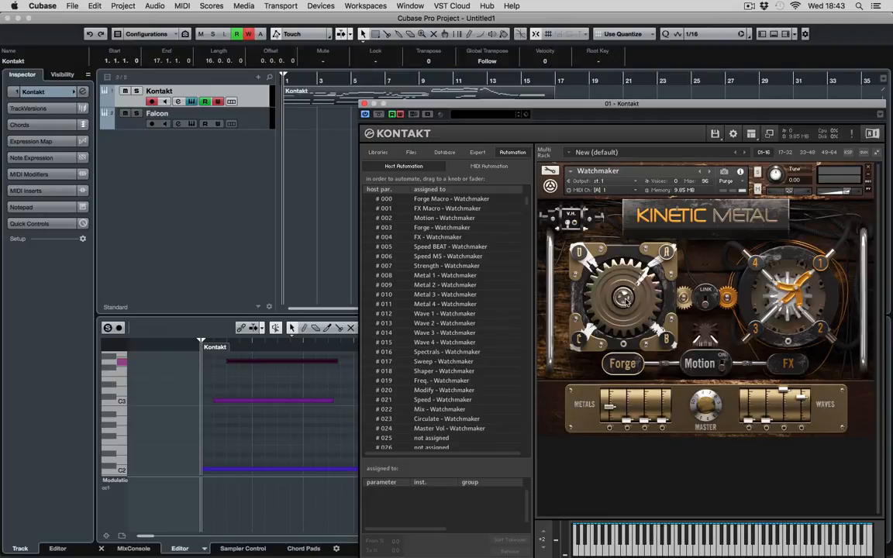
key(space)
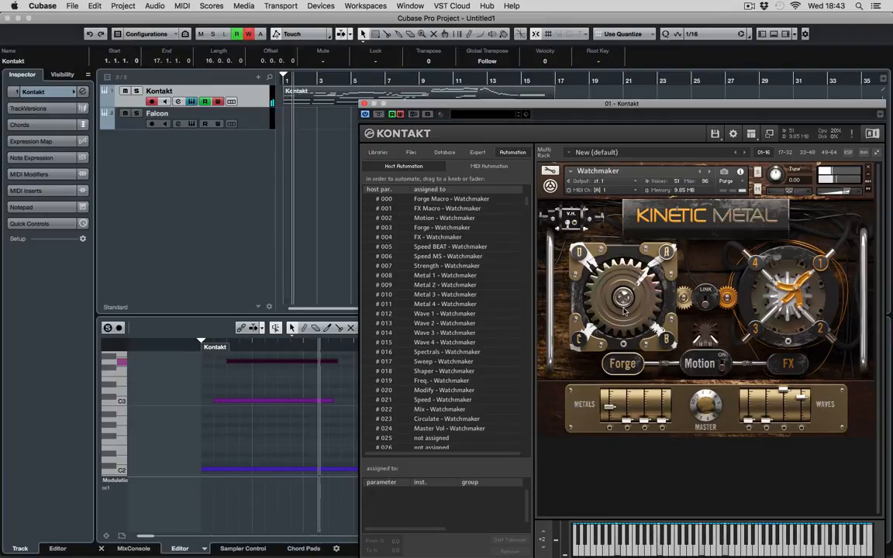
mouse_move(623, 298)
mouse_down()
mouse_move(626, 217)
mouse_move(629, 305)
mouse_up()
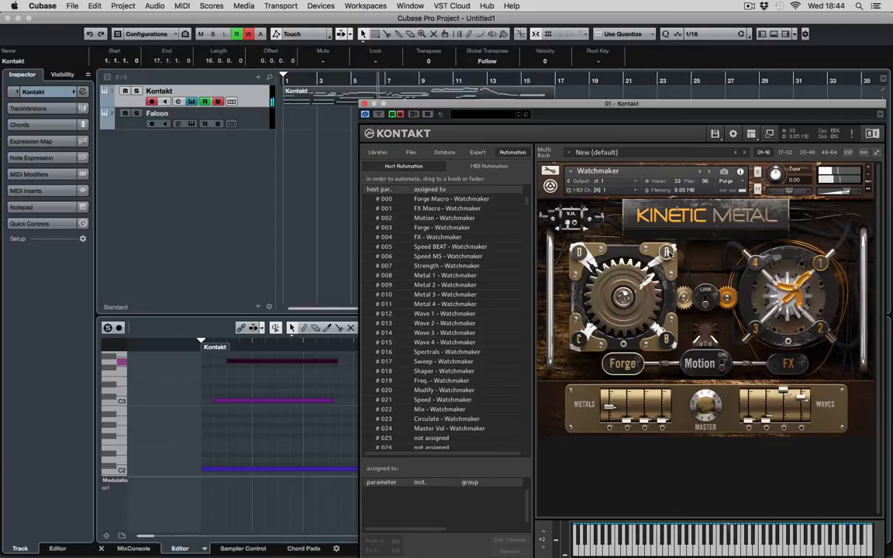
drag(782, 325, 821, 274)
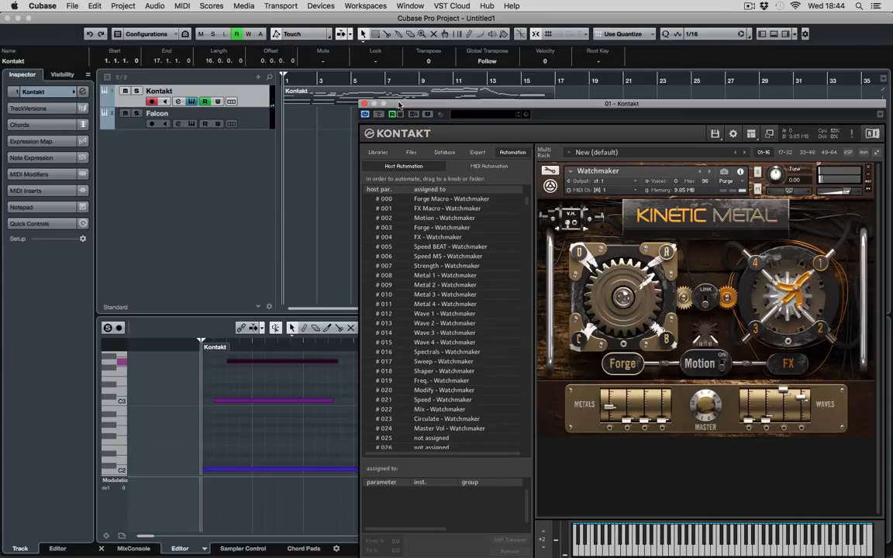
- Move the Kontakt window higher and play back the recorded gear automation
mouse_move(404, 103)
mouse_down()
mouse_move(411, 83)
mouse_move(401, 92)
mouse_up()
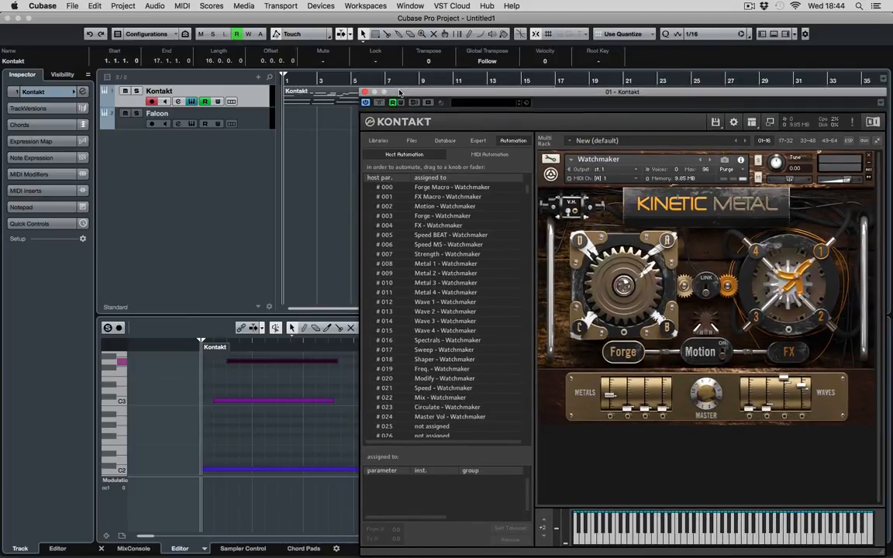
key(space)
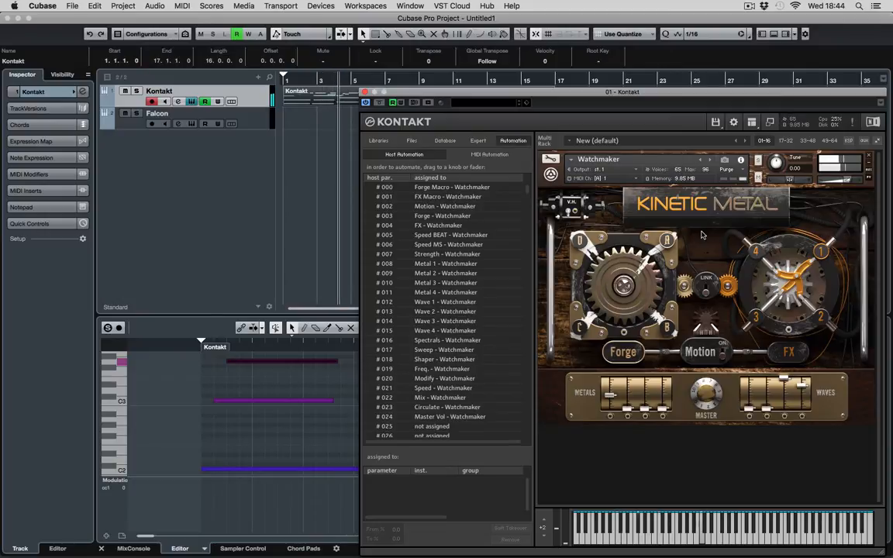
key(space)
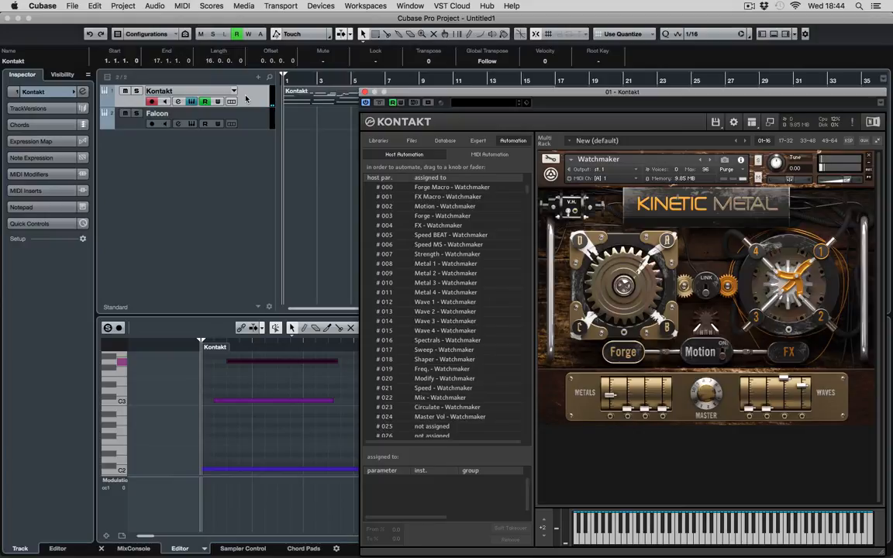
- Show the Kontakt track's Volume automation lane and check its list of available parameters without choosing another
click(107, 104)
click(163, 114)
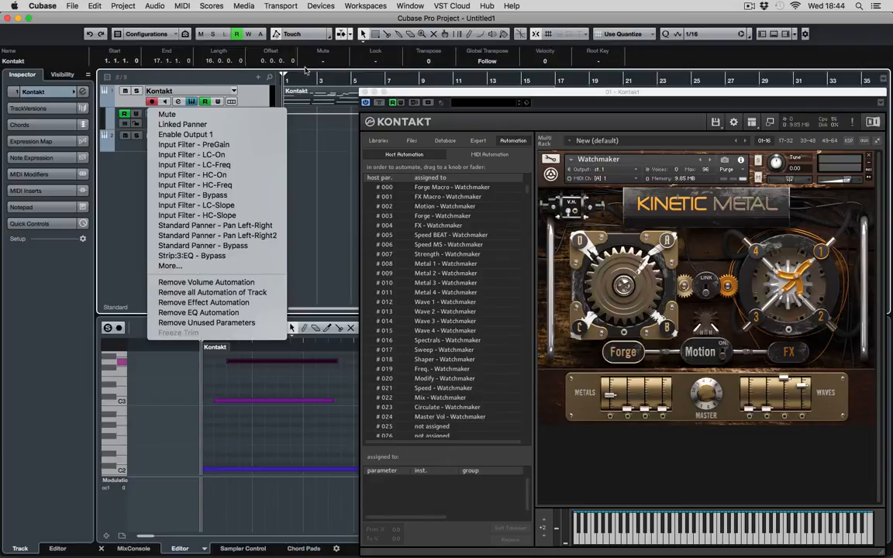
click(318, 180)
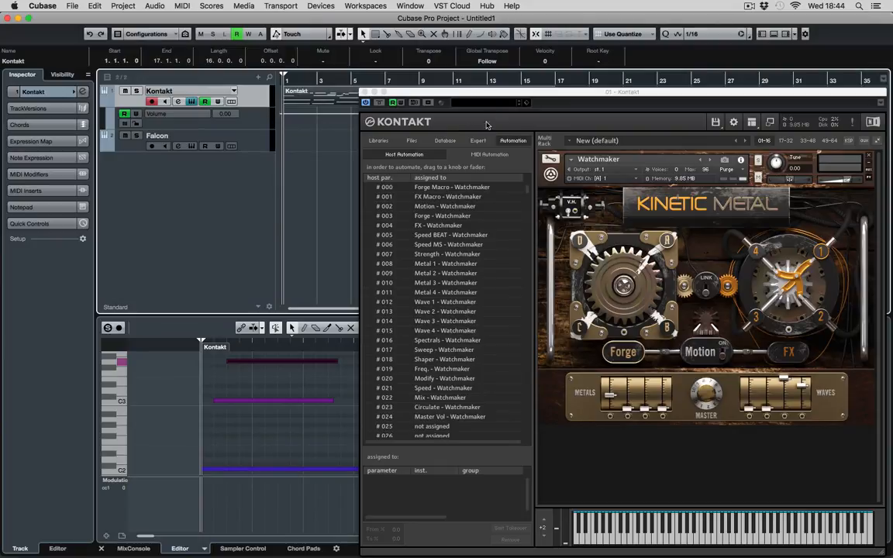
- Remove the Forge Macro and FX Macro assignments from Kontakt's host automation parameters #000 and #001
click(465, 191)
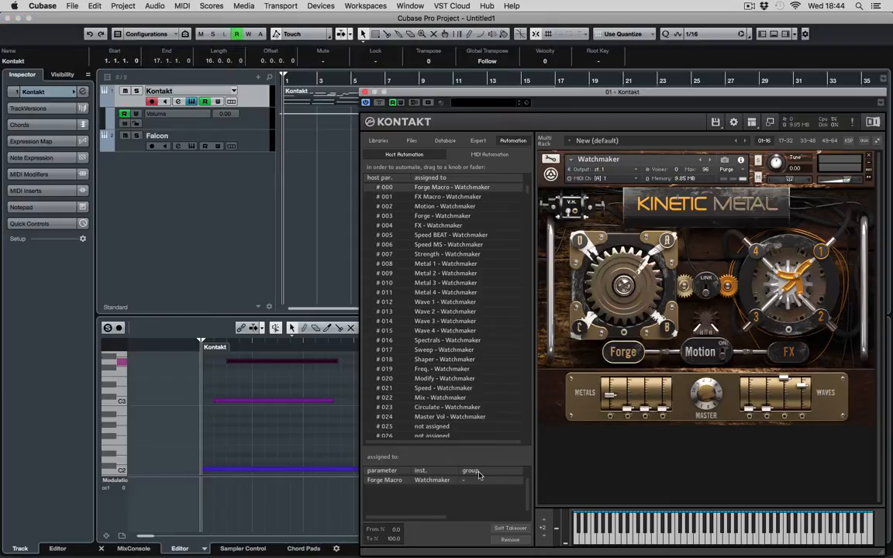
click(510, 540)
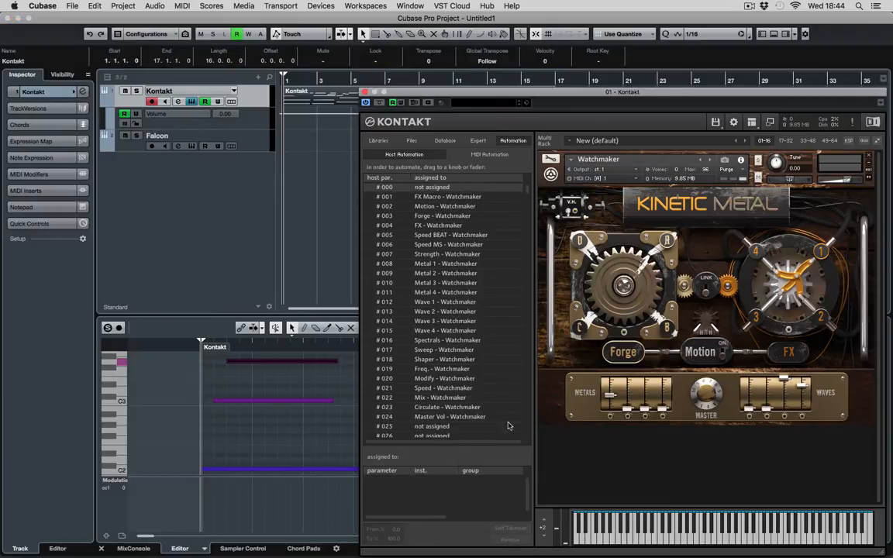
click(475, 198)
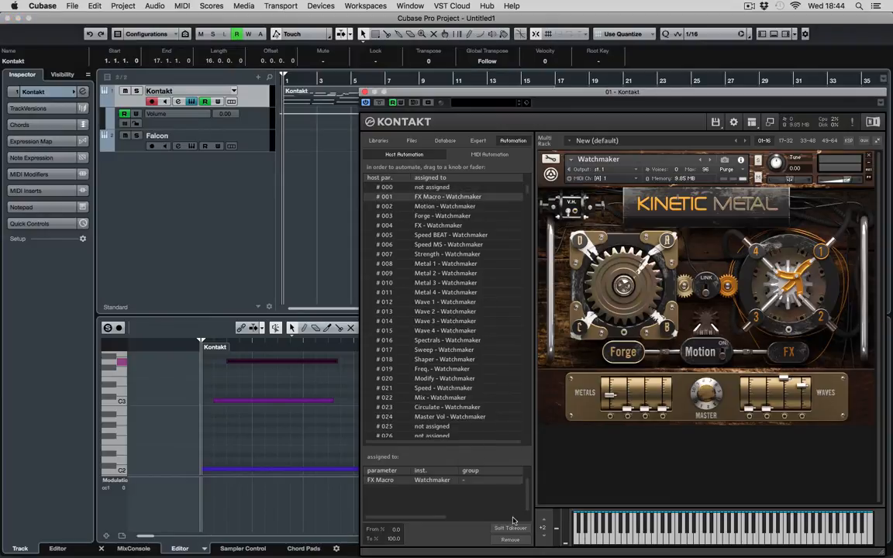
click(510, 540)
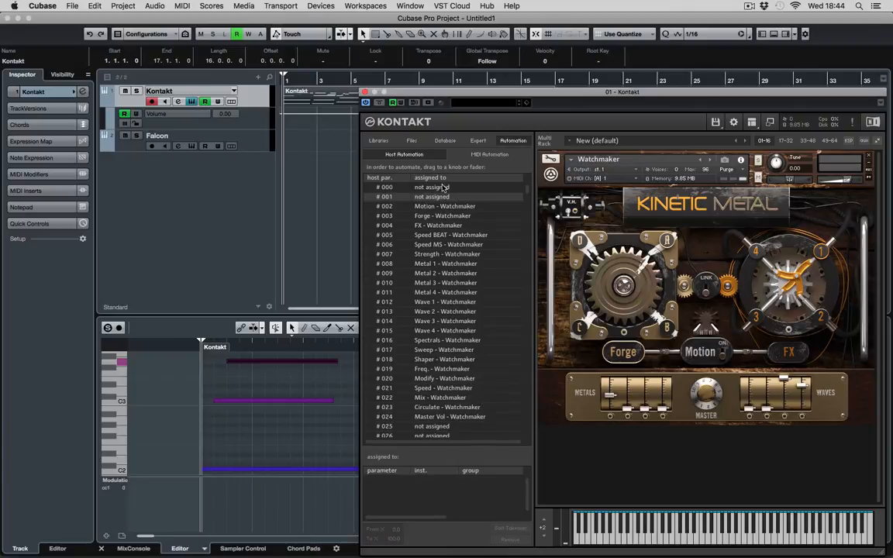
- Assign host automation parameter #000 to the Forge gear and #001 to the FX gear of the Watchmaker instrument
drag(443, 188, 579, 256)
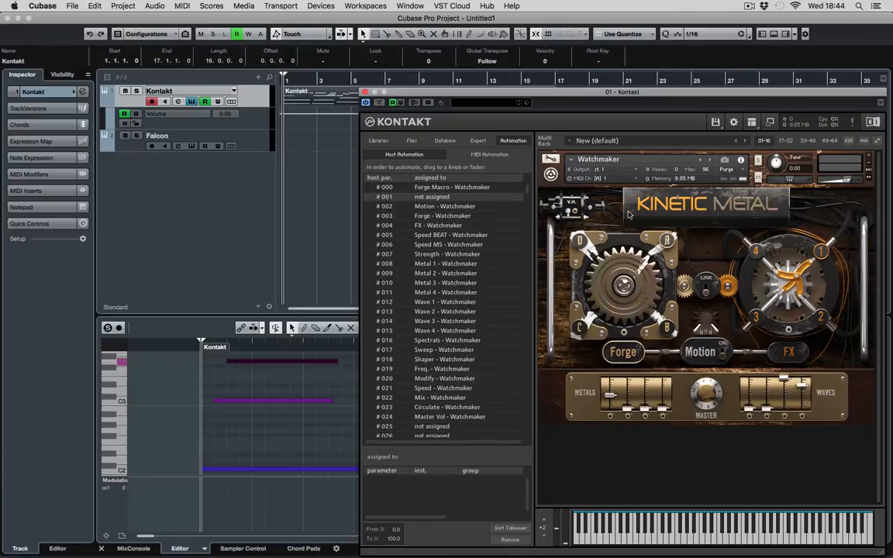
drag(629, 214, 794, 288)
drag(586, 93, 581, 94)
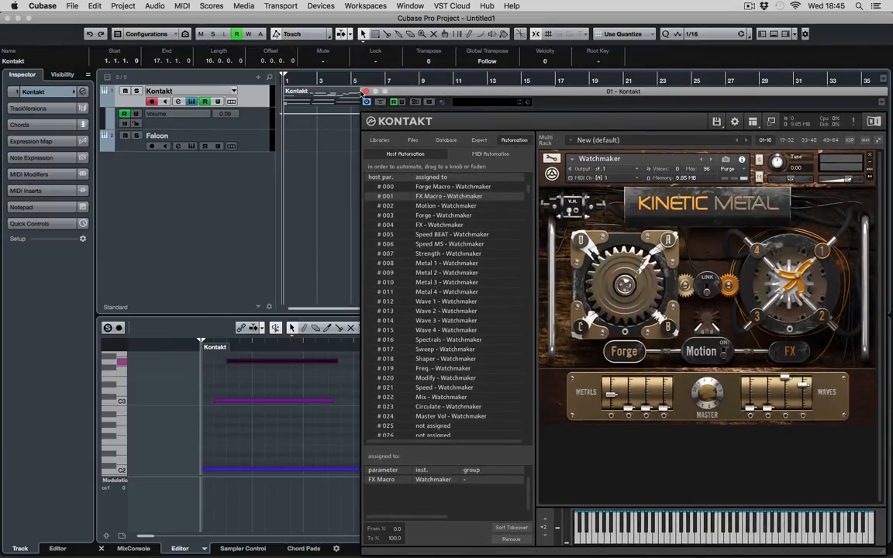
- Enable automation write for Kontakt and run playback, and check the assignment of host parameter #000
click(401, 102)
key(space)
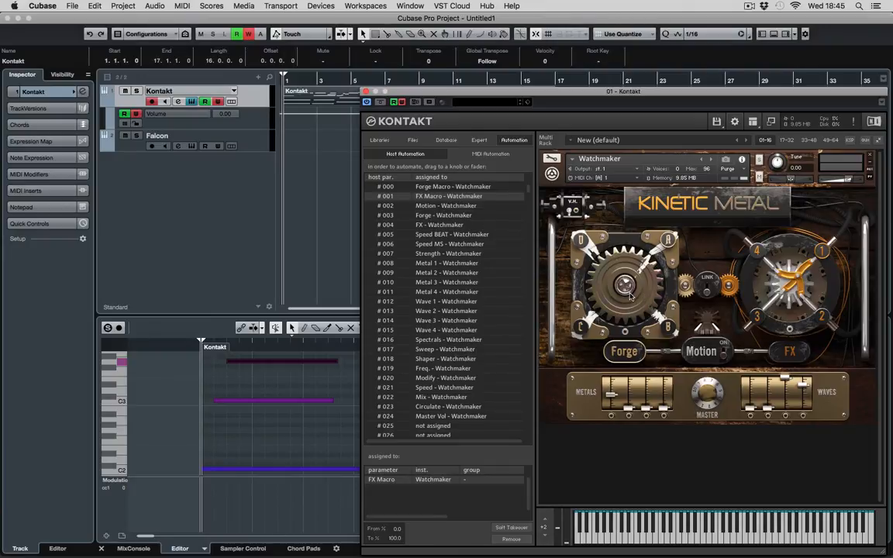
click(481, 188)
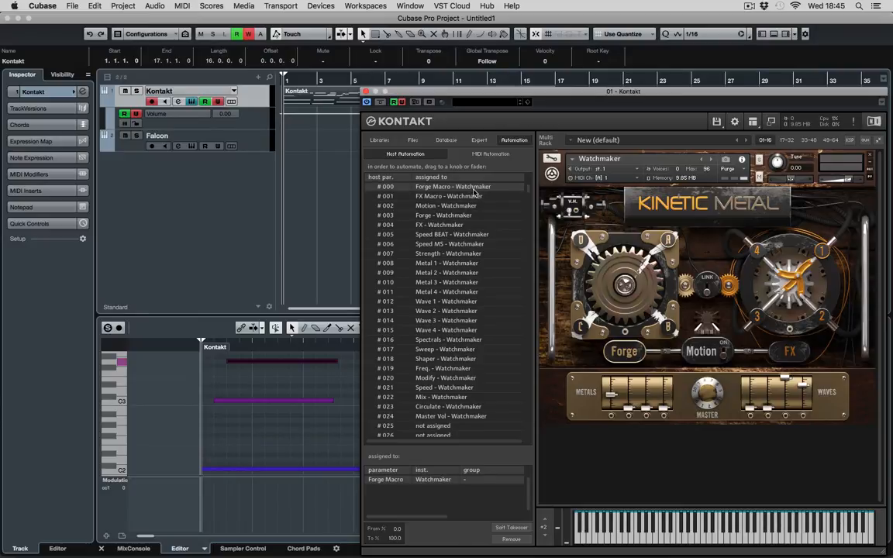
- Expand the Kontakt track's Quick Controls and try to assign the FX gear to the second slot in Learn mode
click(43, 223)
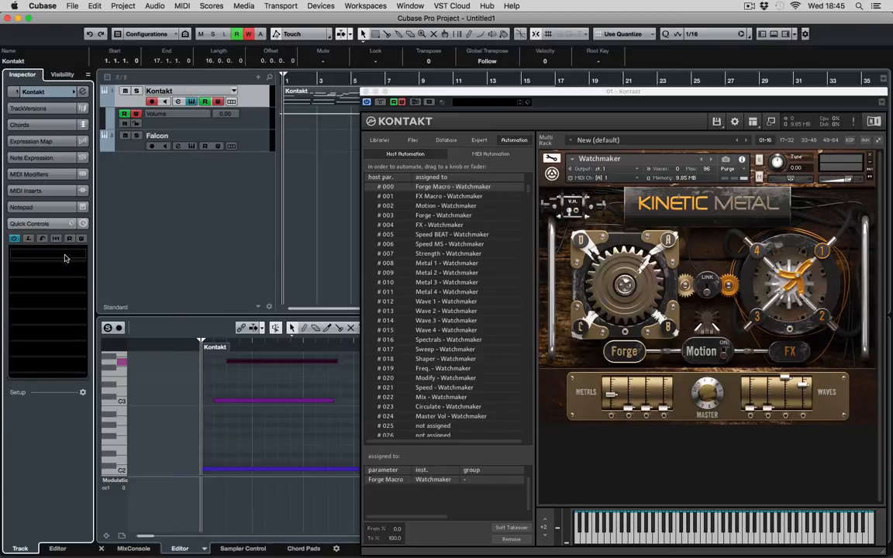
click(68, 256)
click(109, 246)
click(72, 271)
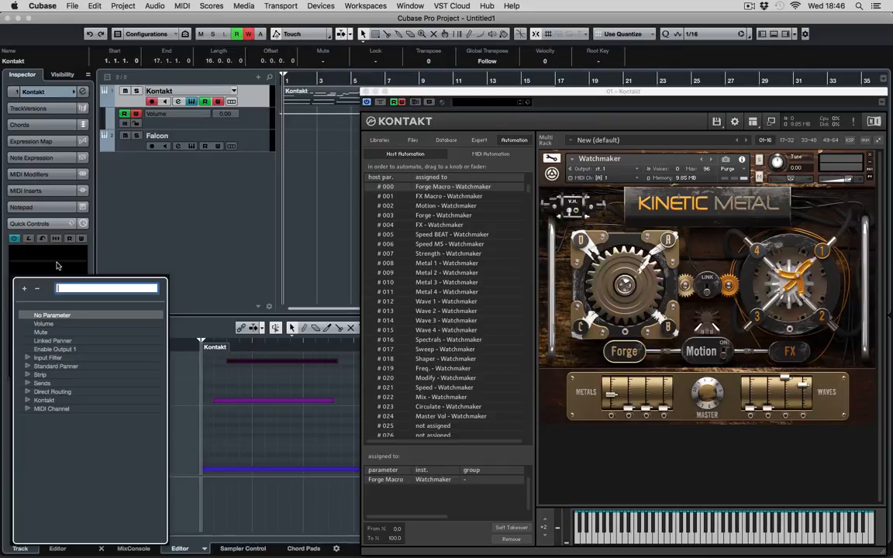
click(51, 260)
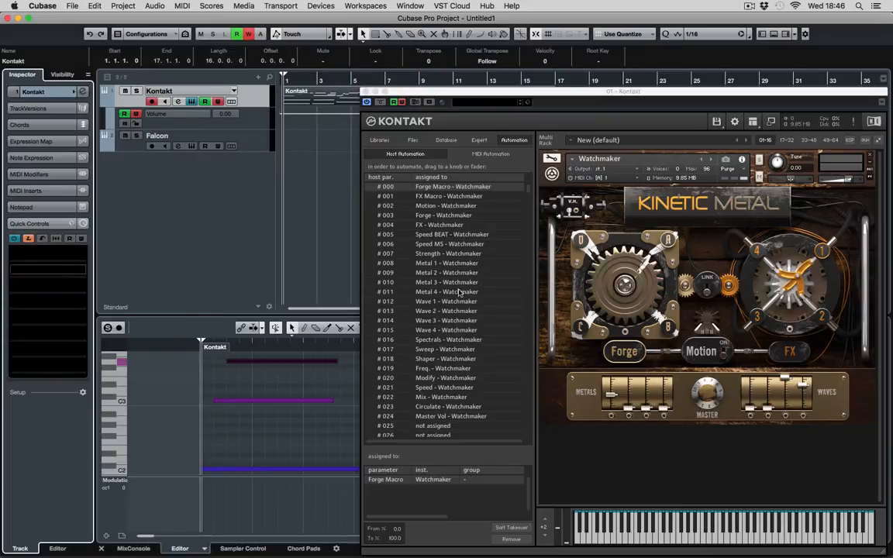
click(791, 293)
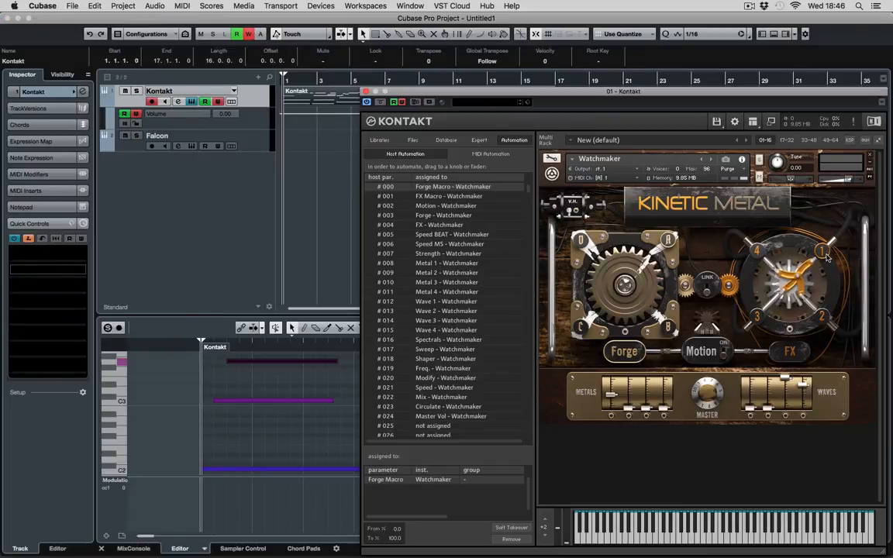
- Assign Kontakt's Forge Macro parameter to the first quick control and its FX Macro parameter to the second
click(45, 249)
click(45, 249)
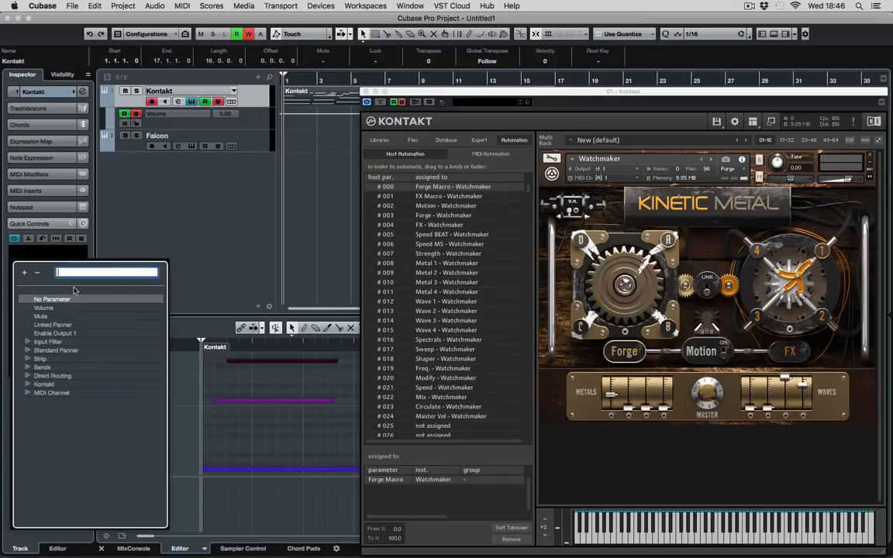
click(28, 384)
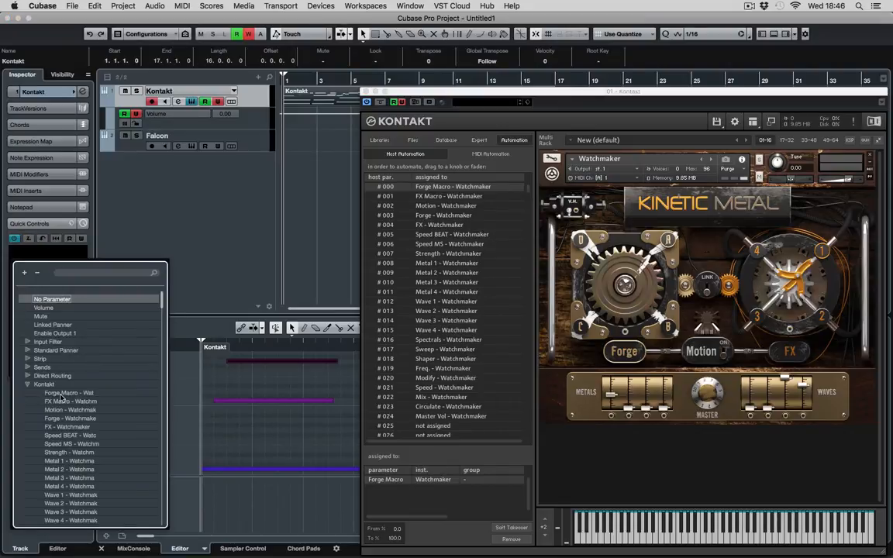
click(61, 393)
click(45, 270)
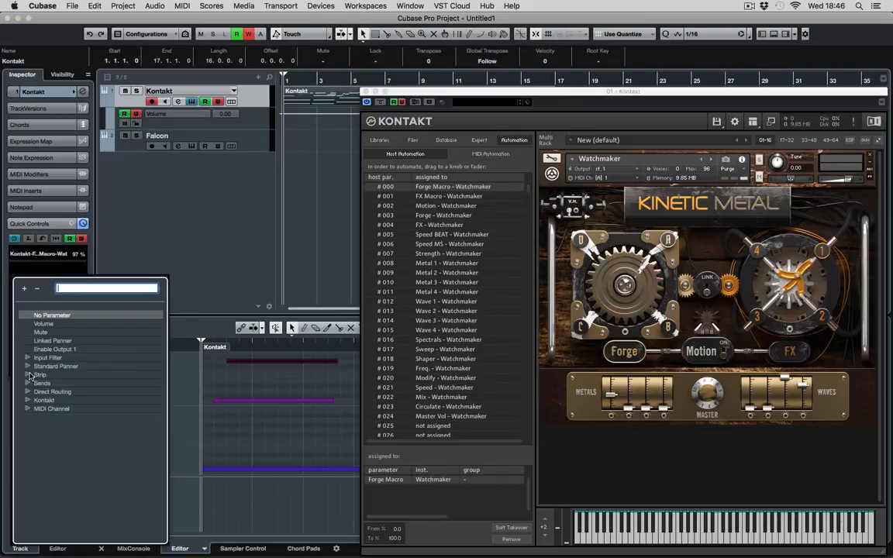
click(28, 400)
click(62, 417)
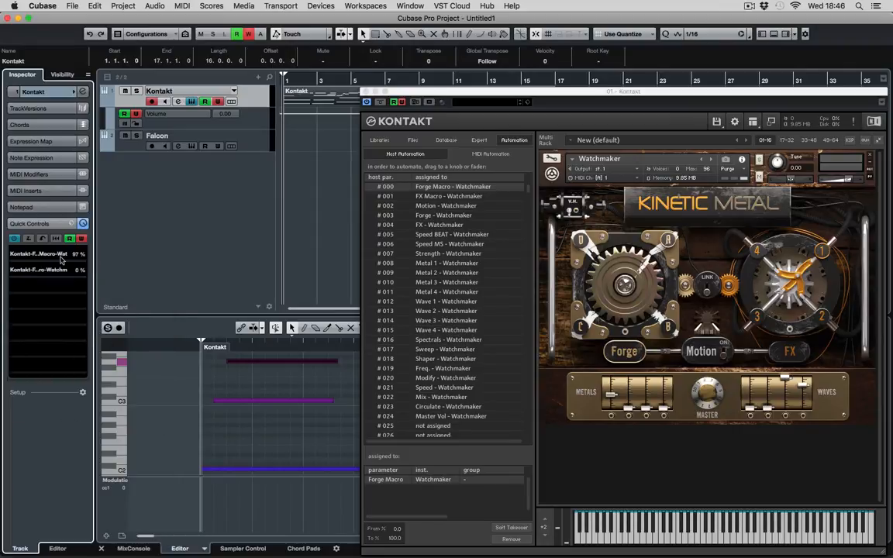
- Turn on Learn mode for the quick controls and try it out with the first and second slots
click(28, 238)
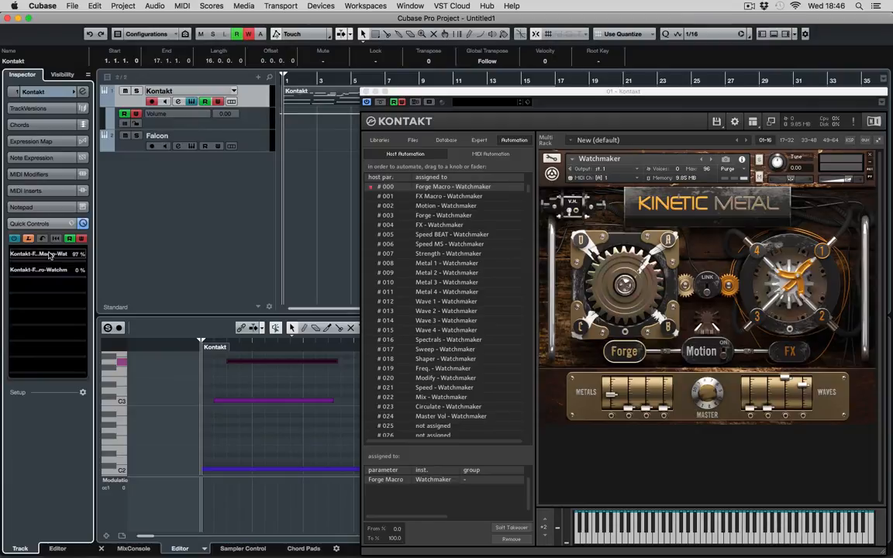
scroll(51, 255, down, 10)
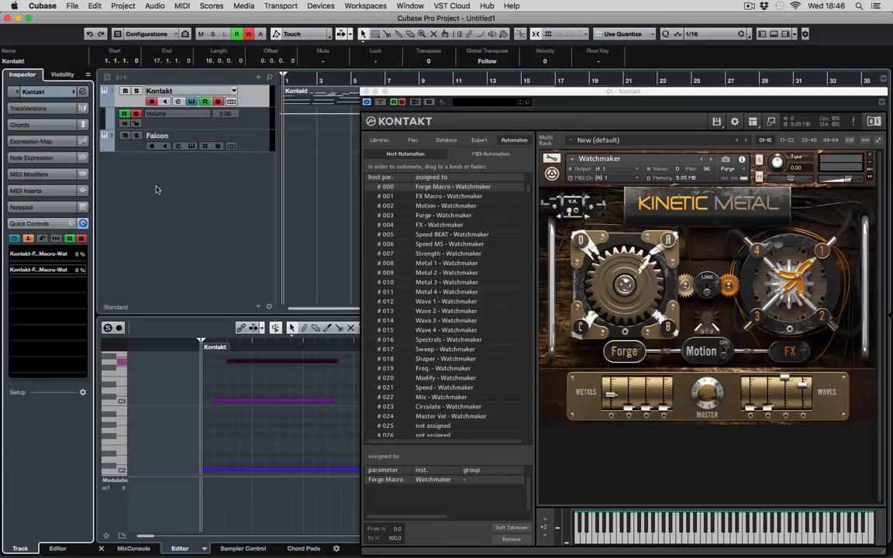
click(36, 255)
super+click(36, 257)
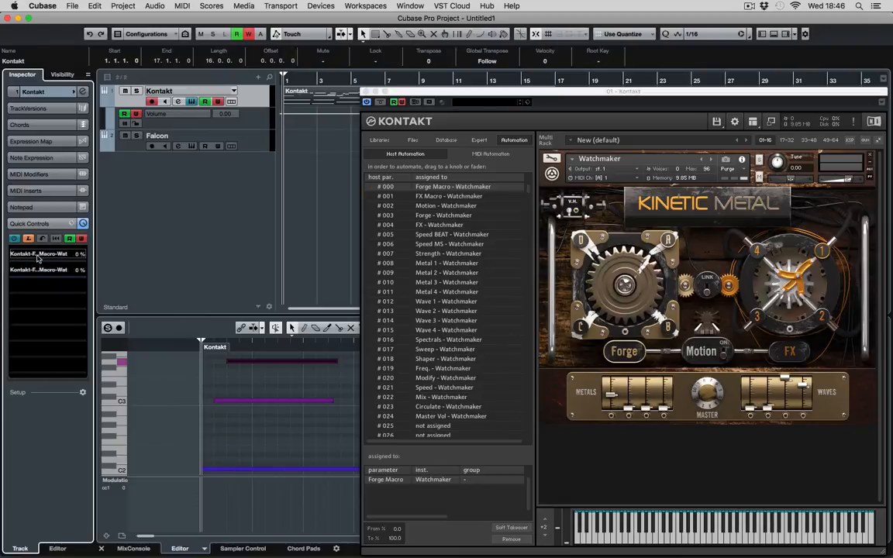
scroll(36, 273, up, 10)
scroll(37, 273, down, 10)
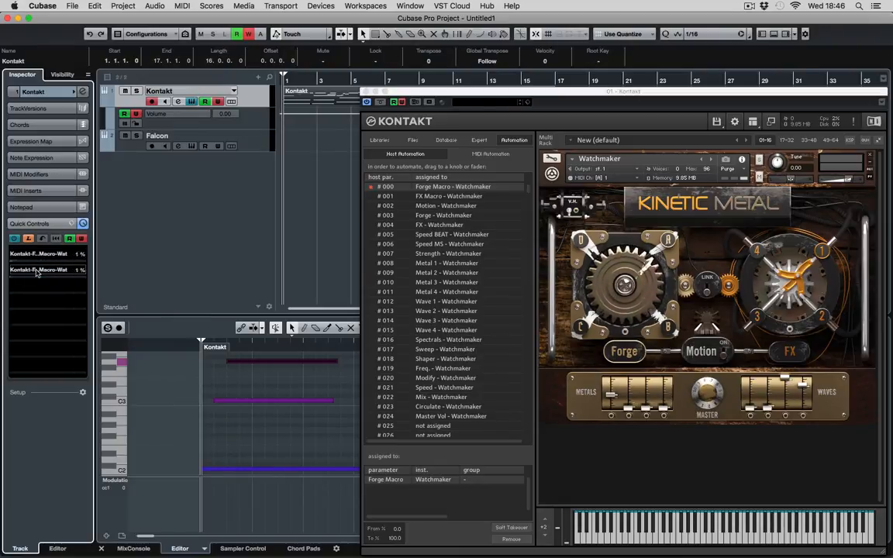
scroll(37, 272, down, 1)
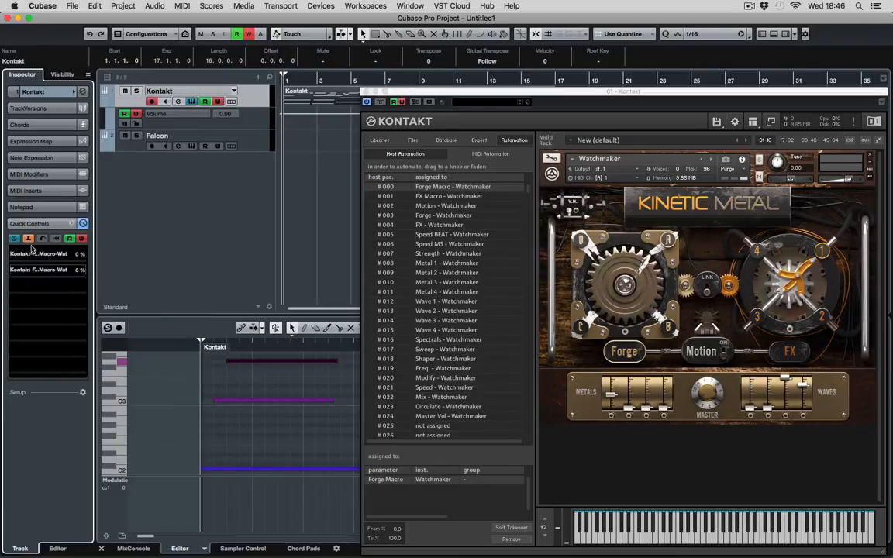
- Restart Learn mode to retry the first quick control, and check the second slot's parameter list without choosing another
click(29, 240)
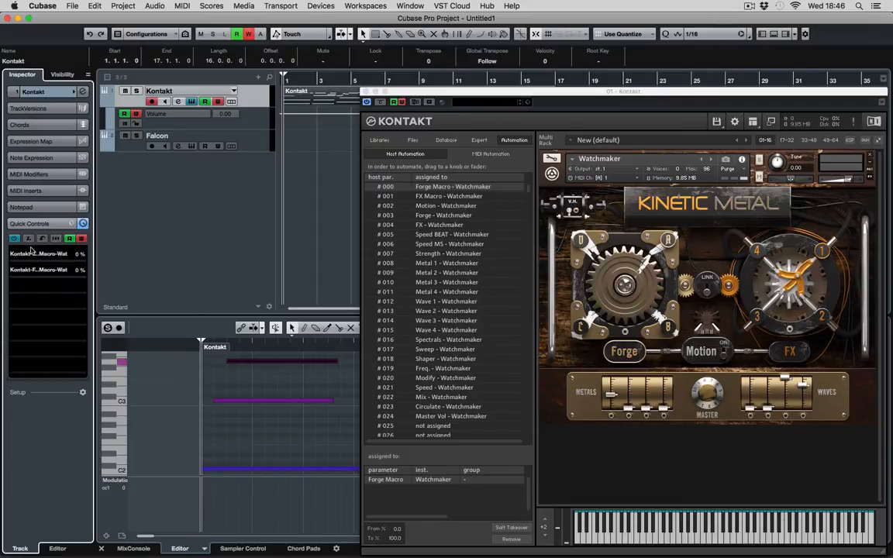
click(32, 253)
click(31, 243)
click(29, 241)
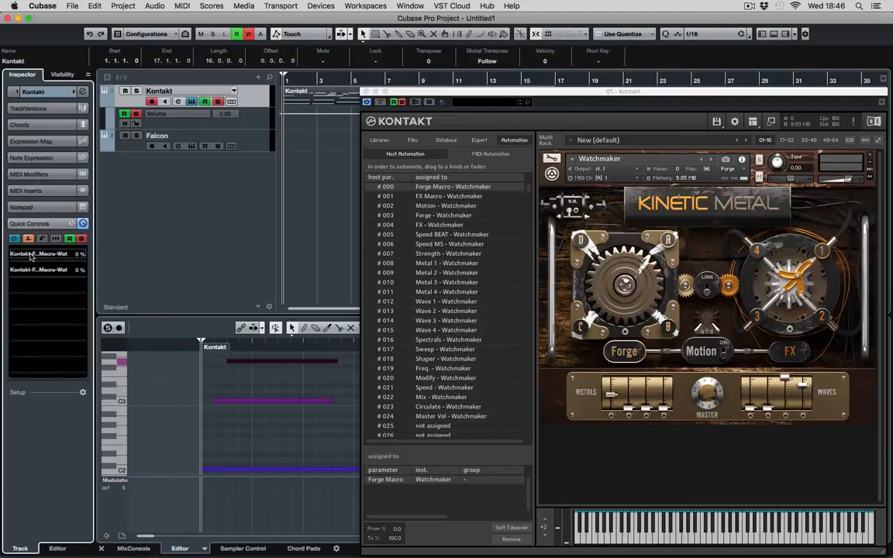
scroll(32, 257, up, 1)
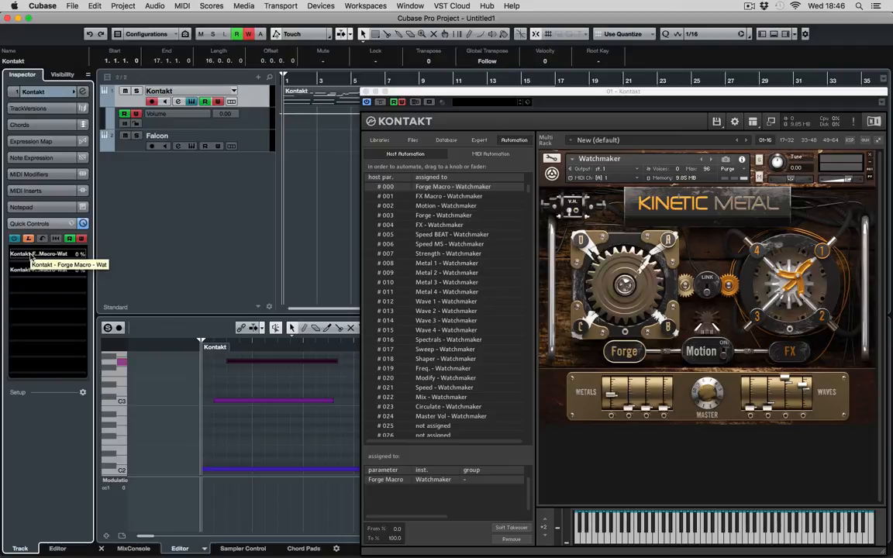
click(30, 242)
click(32, 269)
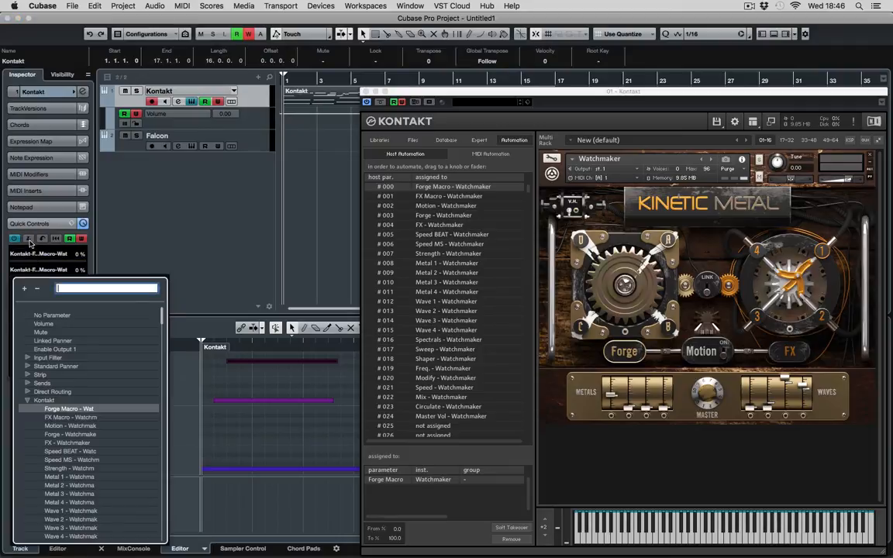
click(30, 241)
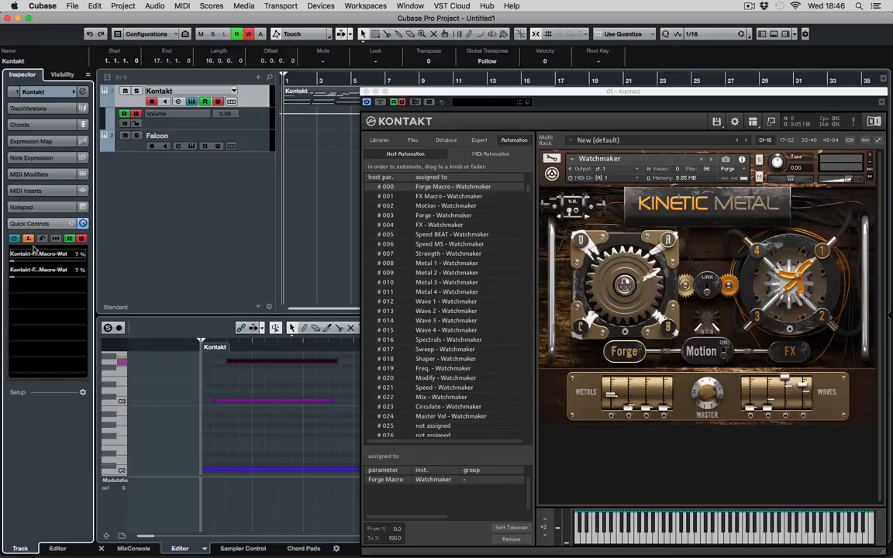
- Disable automation write on the Kontakt track and assign Kontakt's FX Macro parameter to the second quick control
click(218, 102)
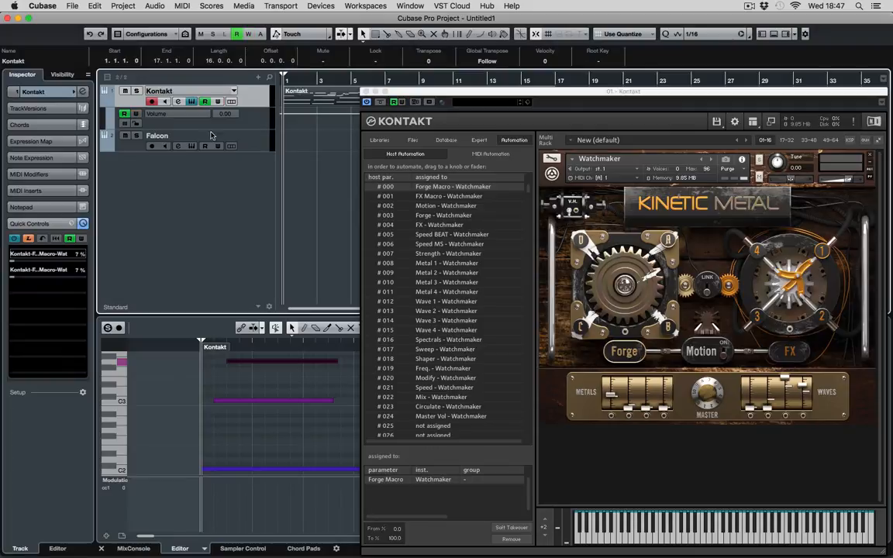
right_click(48, 256)
click(26, 258)
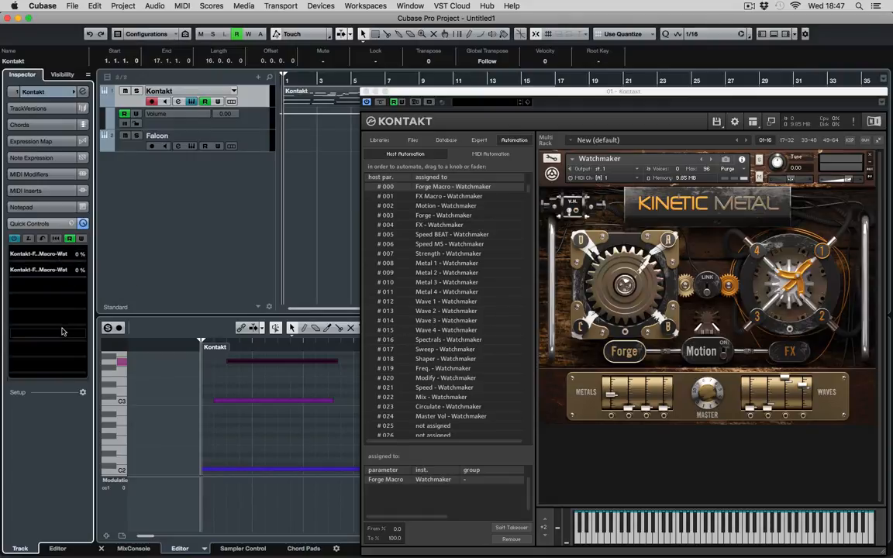
click(58, 270)
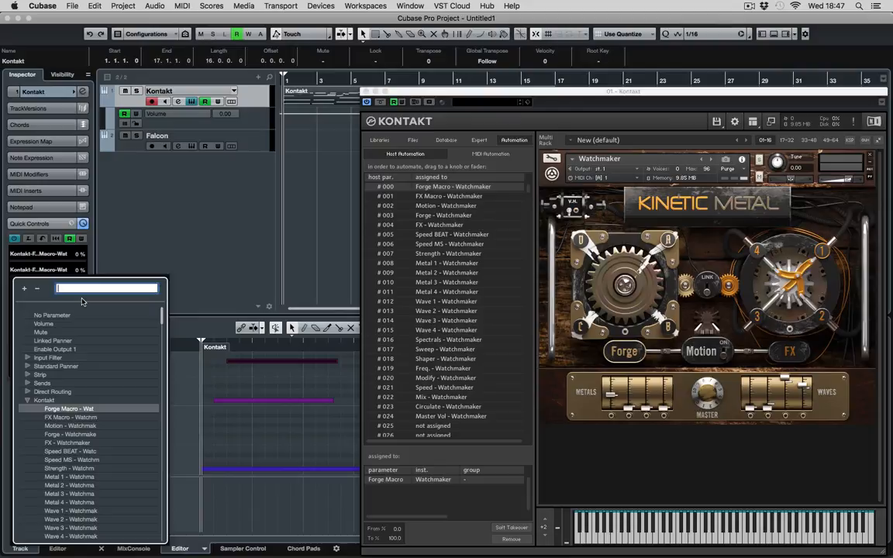
click(68, 420)
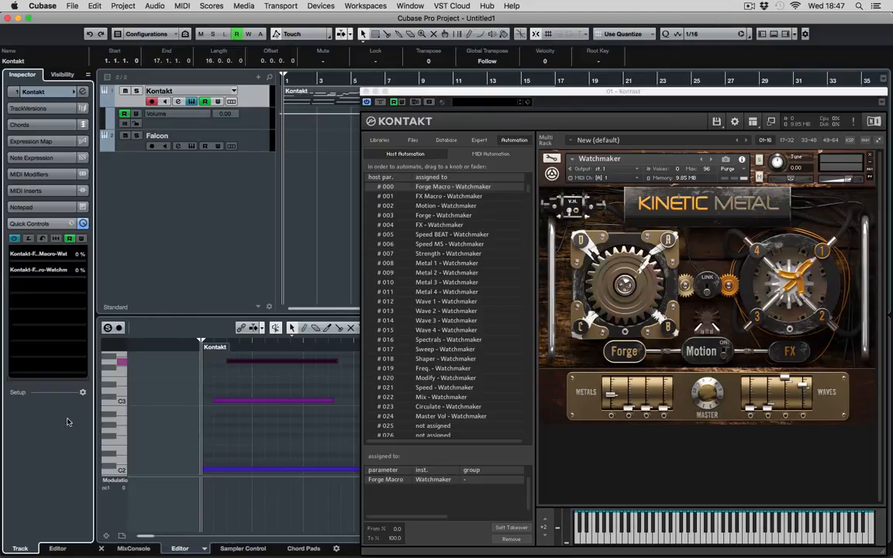
- Try Learn mode with the FX Macro quick control, and switch it off again
click(28, 240)
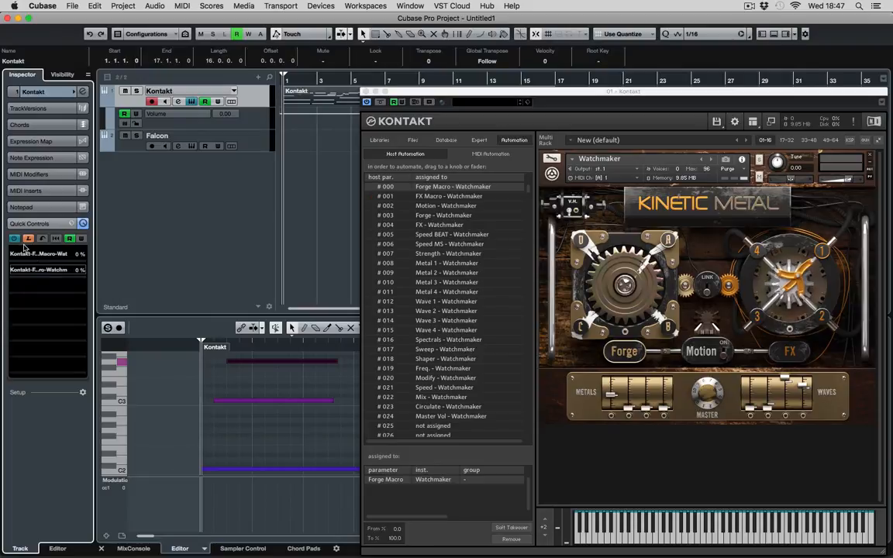
click(29, 239)
click(29, 240)
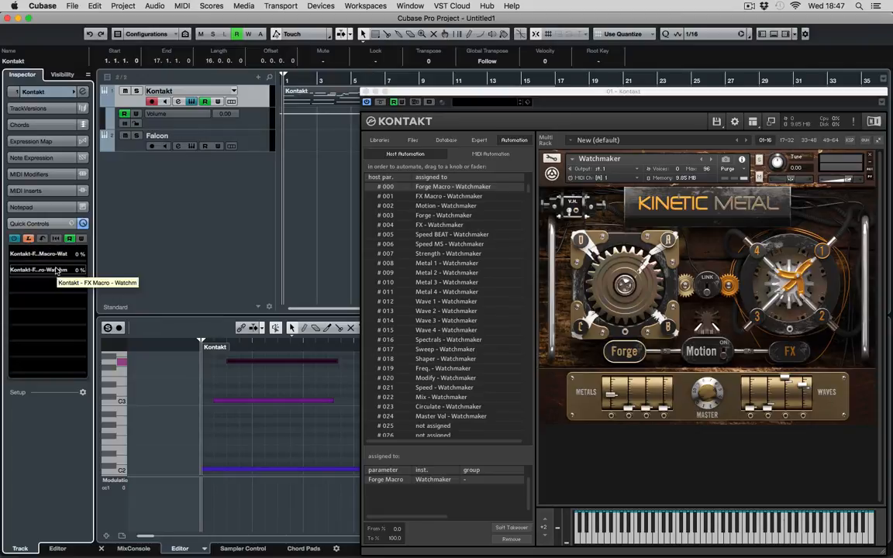
click(30, 240)
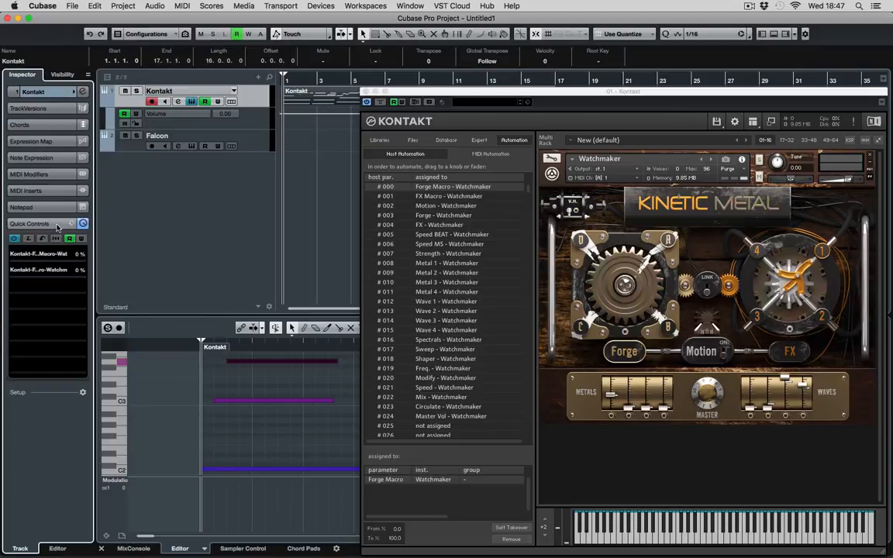
- Collapse the Quick Controls section and enable automation write for Kontakt
click(56, 225)
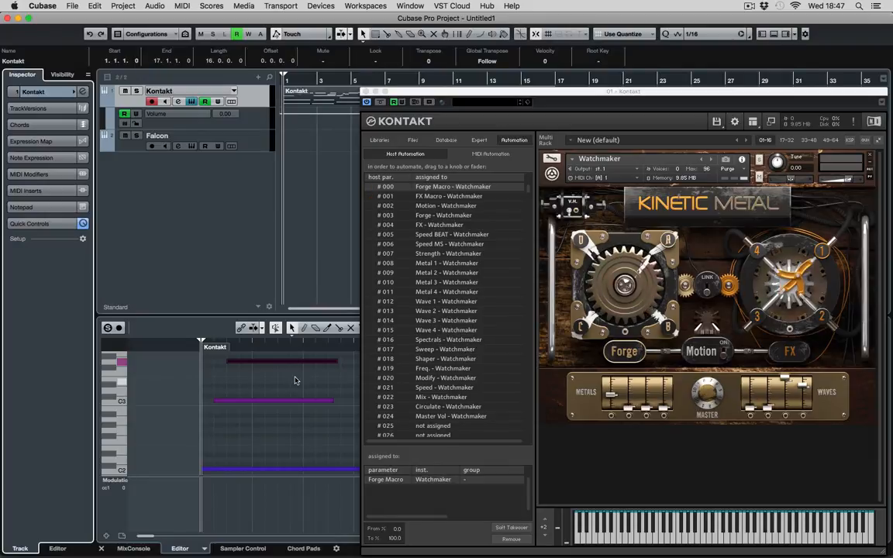
click(414, 101)
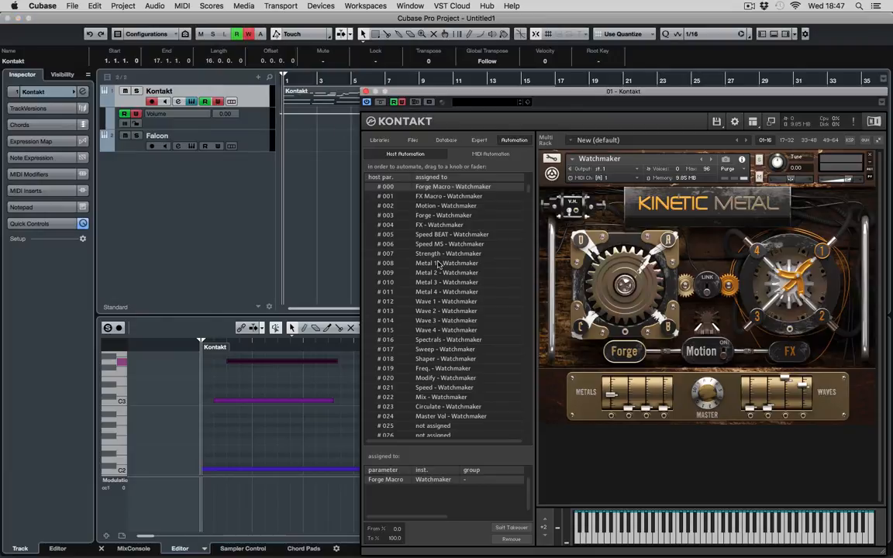
- Hide the Kontakt track's automation lane and record a Forge Macro automation pass during playback
click(104, 104)
key(space)
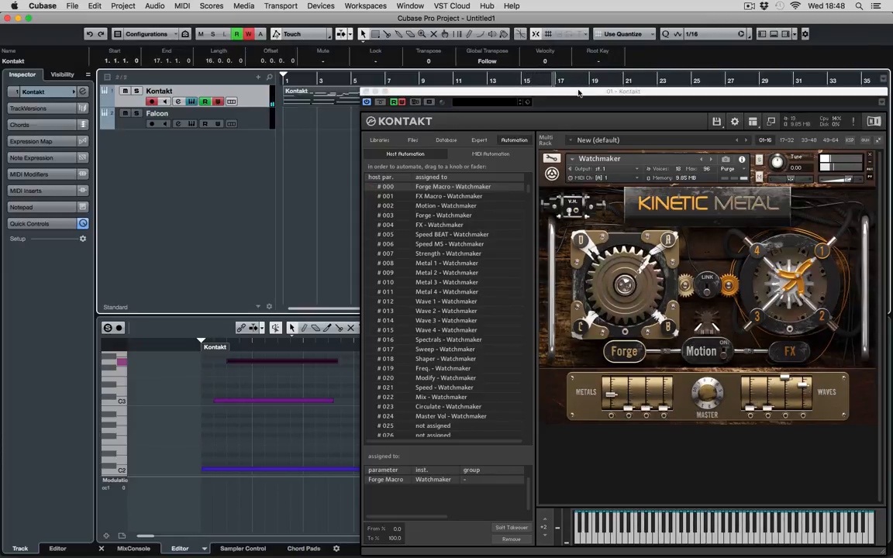
drag(578, 93, 582, 134)
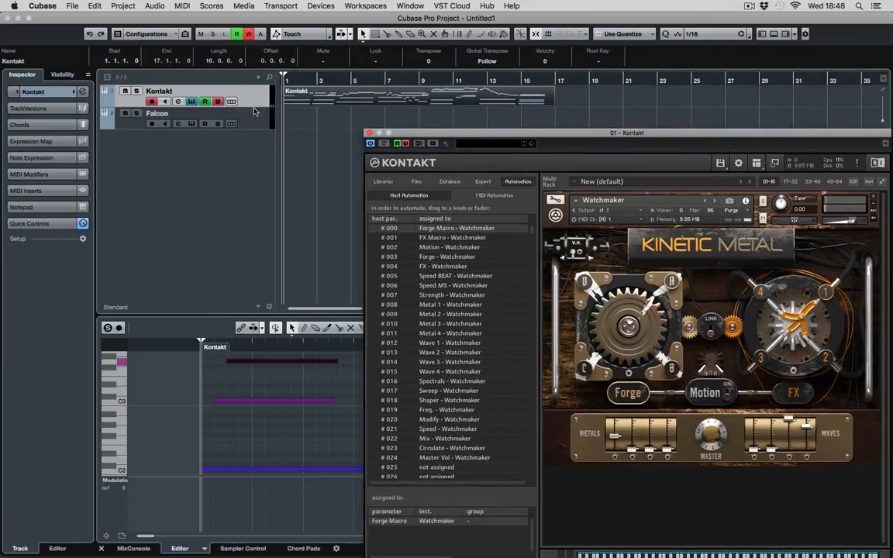
- Play the track back with automation write disabled and show the Forge Macro parameter in its automation lane
click(249, 36)
key(space)
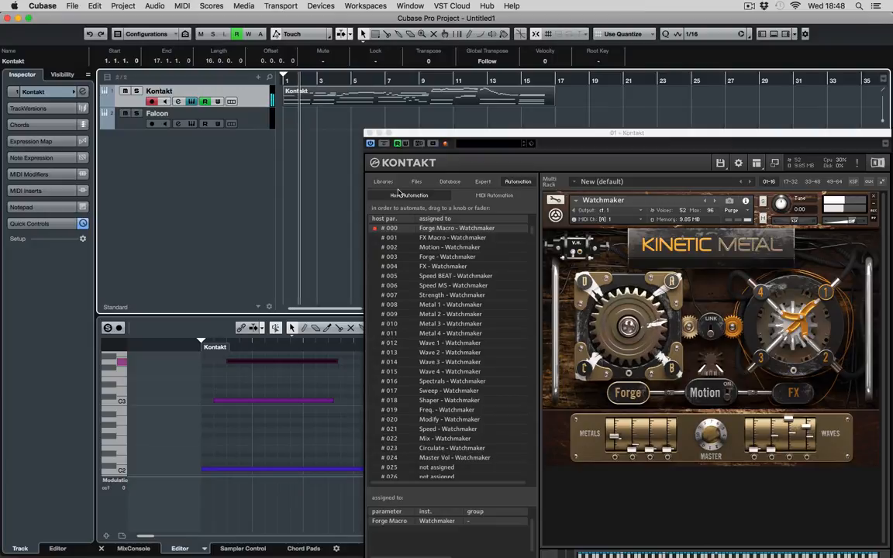
click(105, 105)
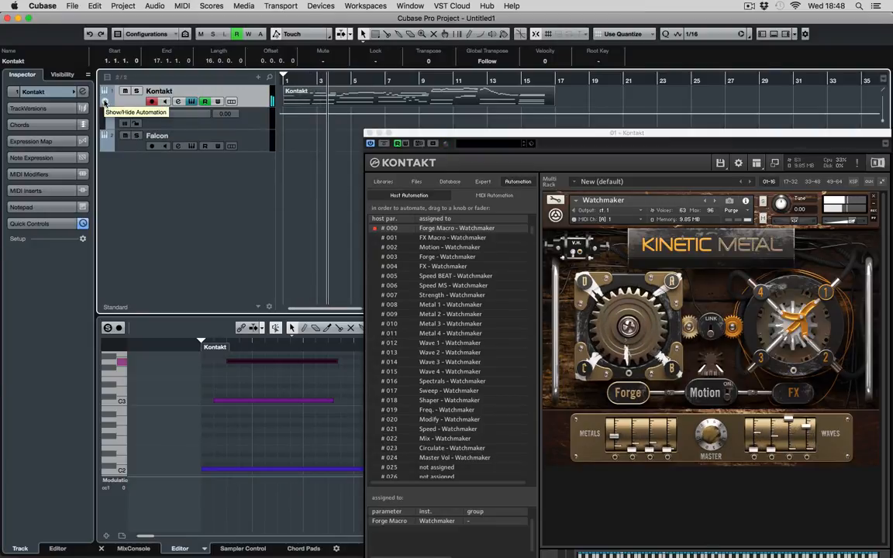
click(185, 115)
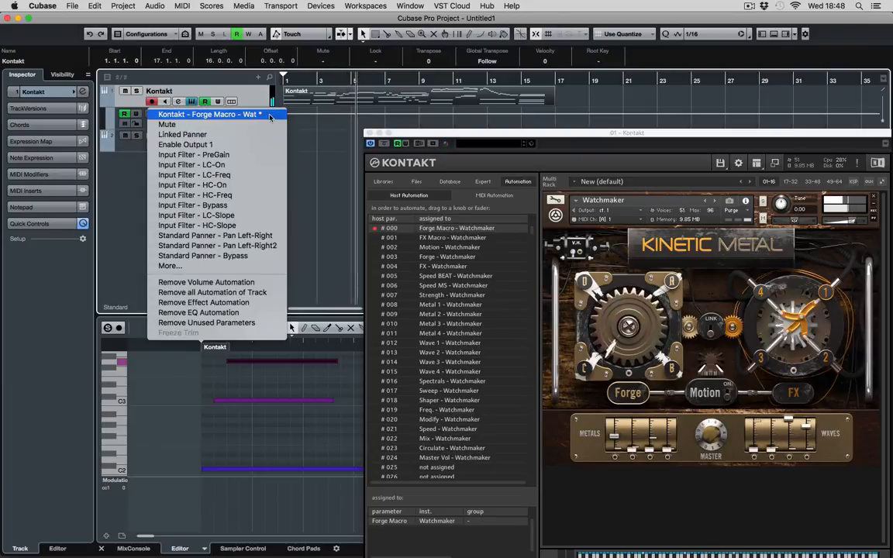
click(215, 115)
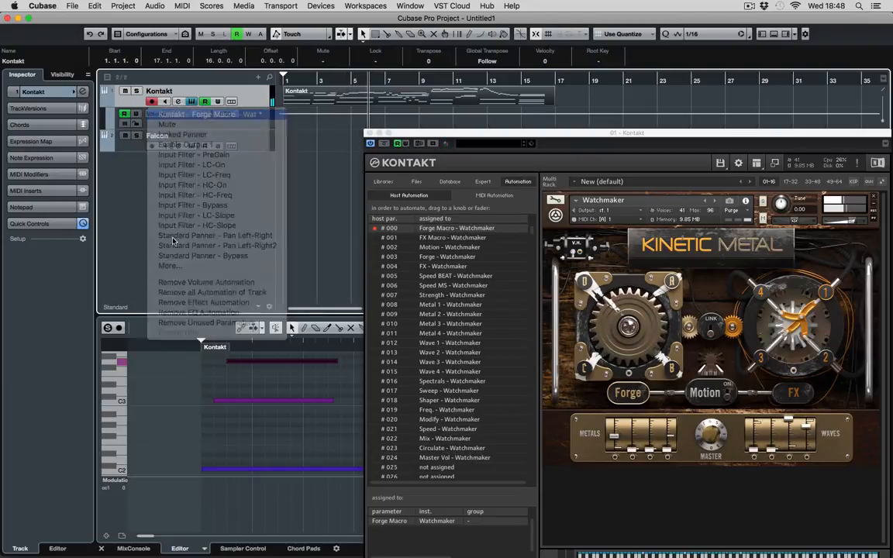
drag(433, 136, 412, 126)
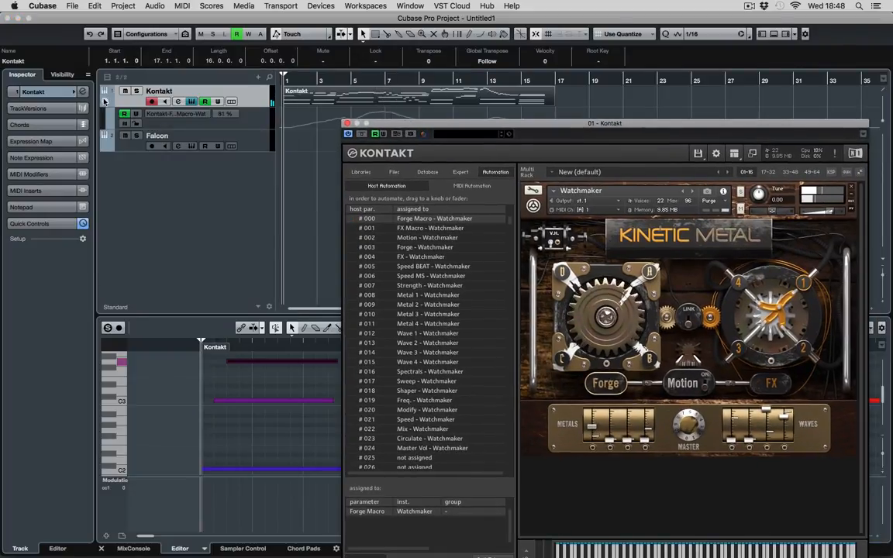
- Enable automation write, record an FX Macro automation pass, and show it in a second lane under Kontakt
click(218, 103)
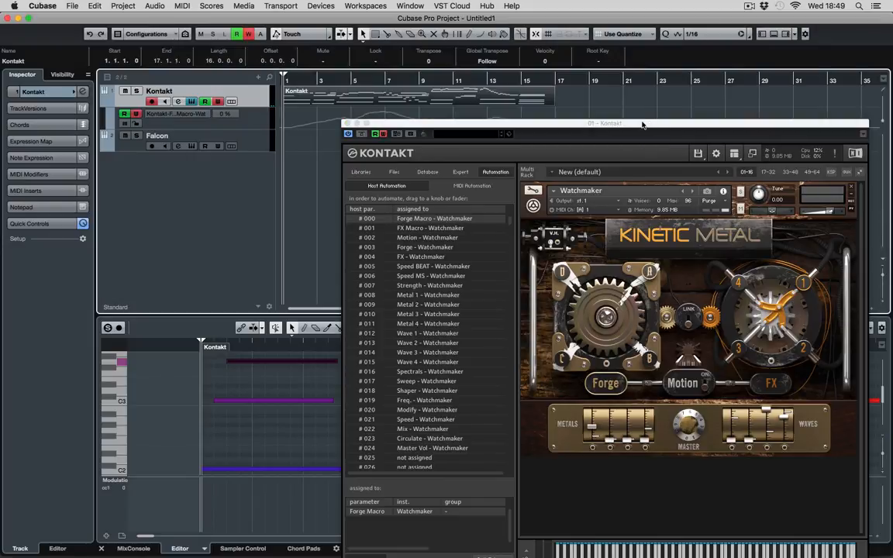
key(space)
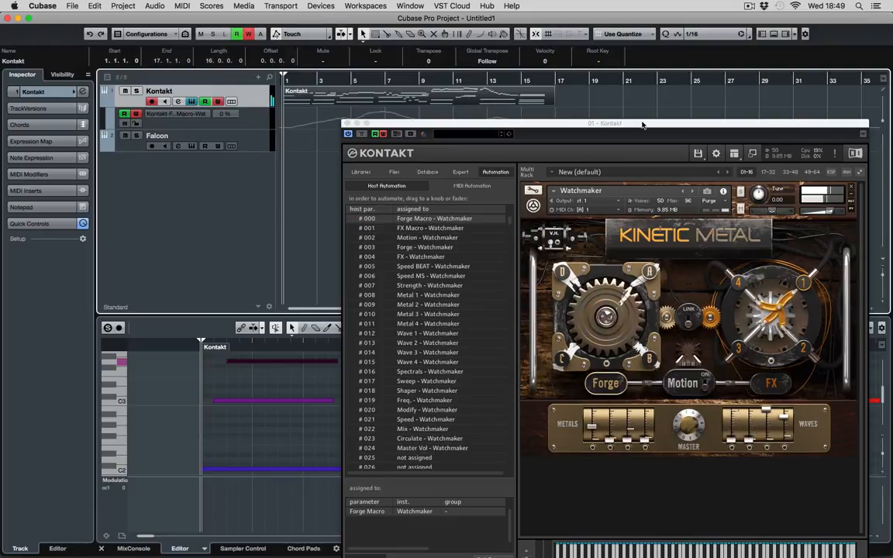
click(110, 126)
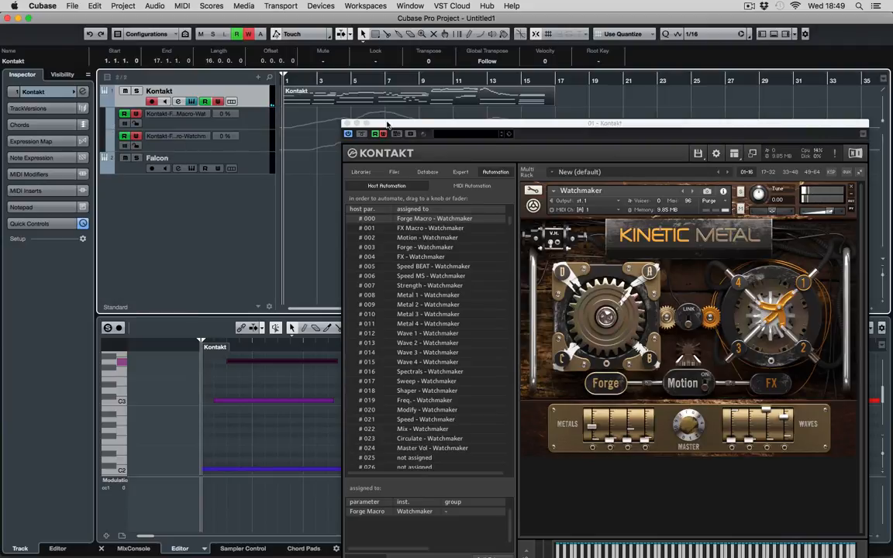
drag(388, 124, 391, 148)
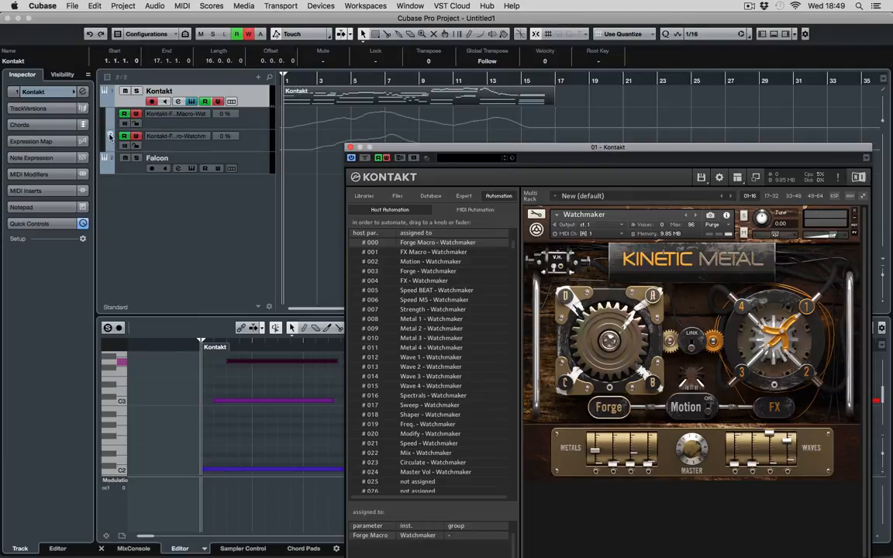
- Check the parameter lists of the FX Macro and Forge Macro automation lanes without choosing another parameter
click(250, 141)
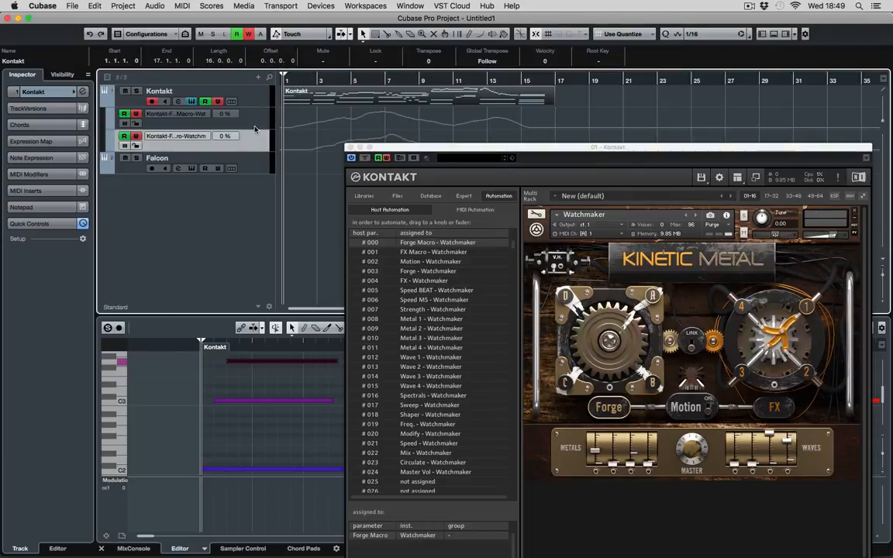
click(182, 137)
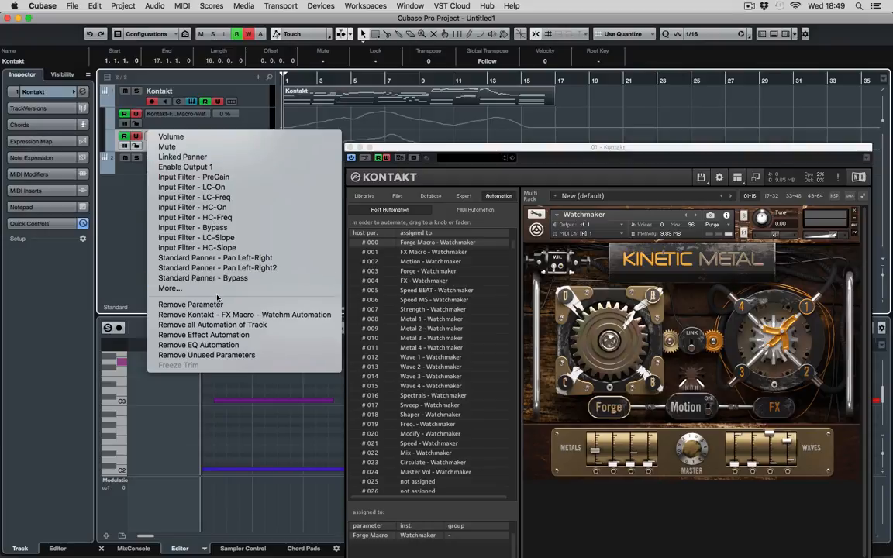
click(123, 188)
click(169, 117)
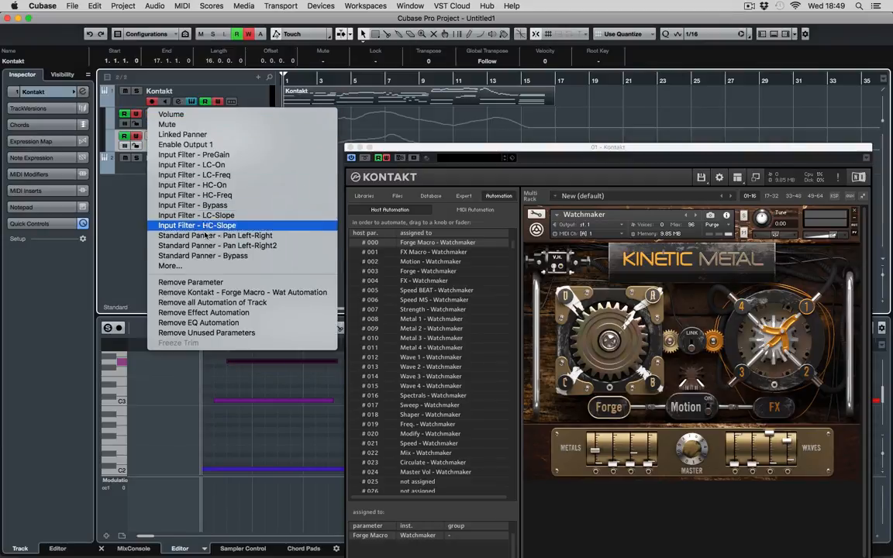
click(135, 174)
- Collapse the Kontakt track's automation lanes and reveal them with Show Used Automation for the selected track
click(106, 100)
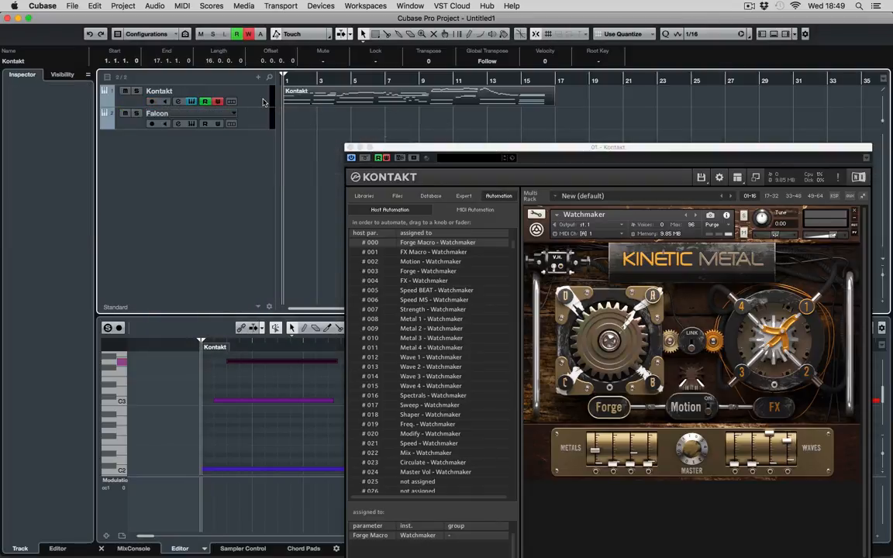
right_click(250, 97)
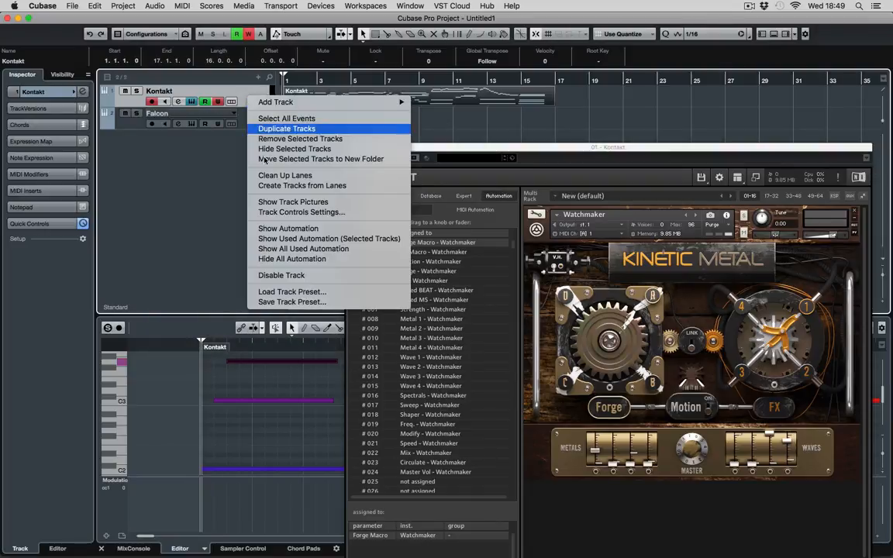
click(312, 239)
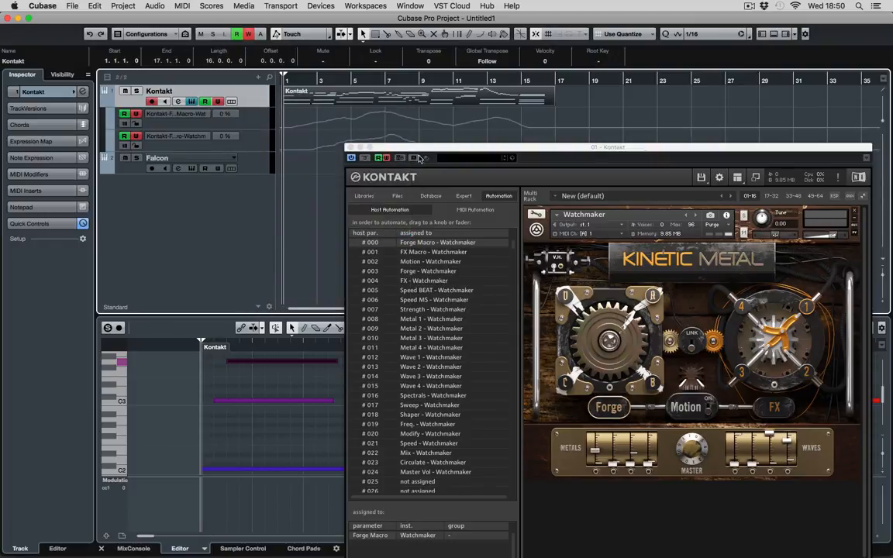
drag(458, 148, 436, 184)
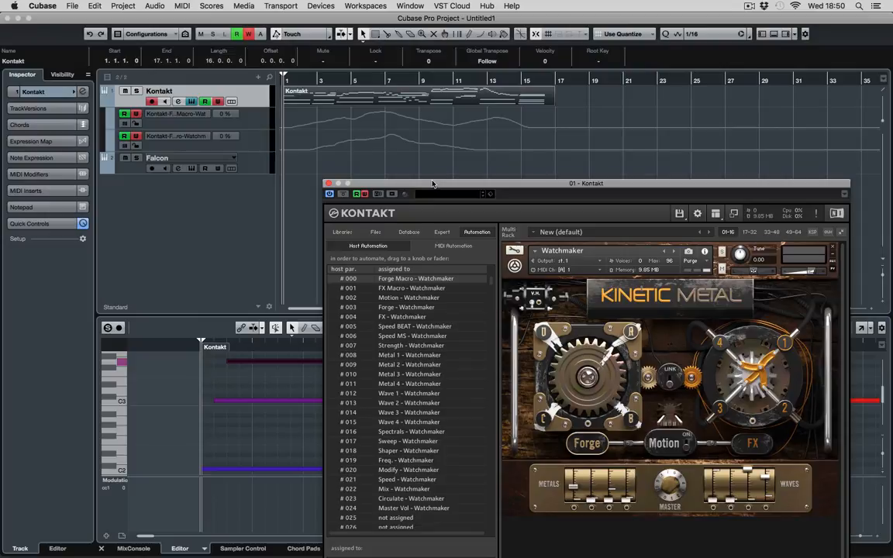
- Disable automation write for Kontakt and play back the recorded Forge Macro and FX Macro automation
key(space)
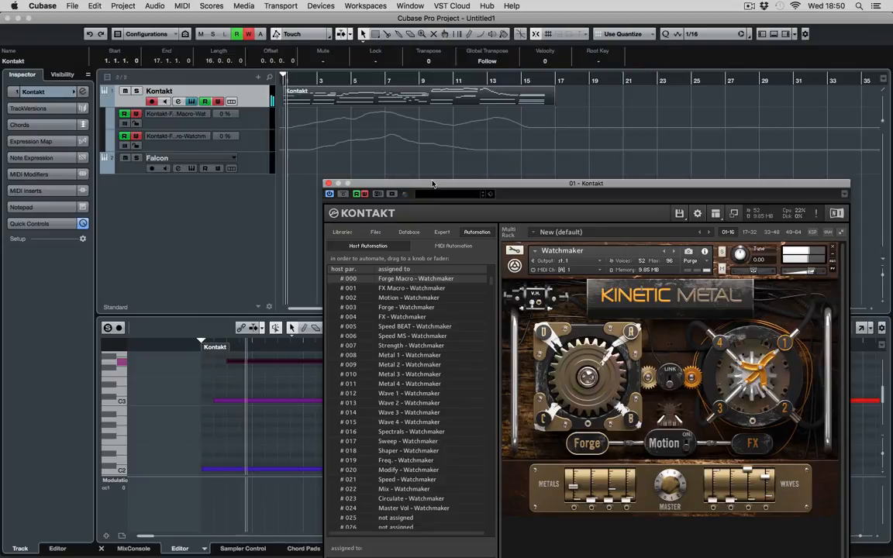
click(362, 194)
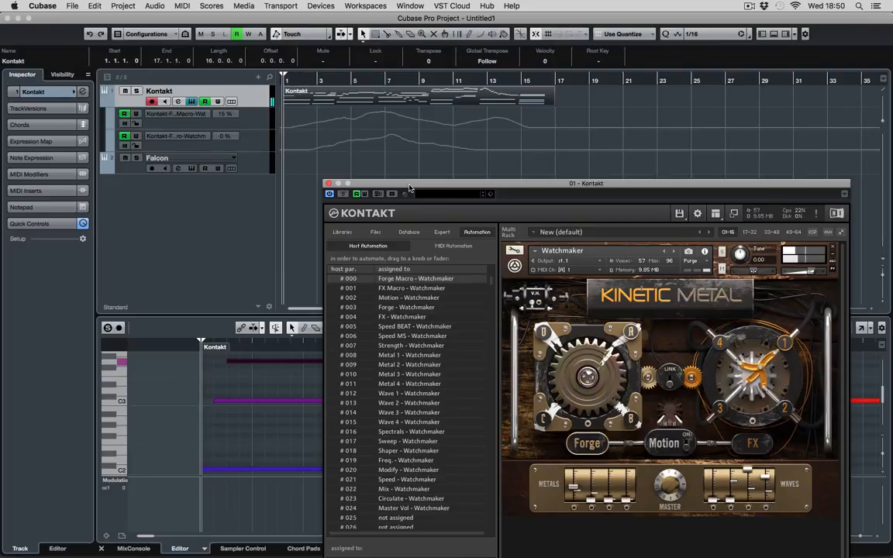
key(space)
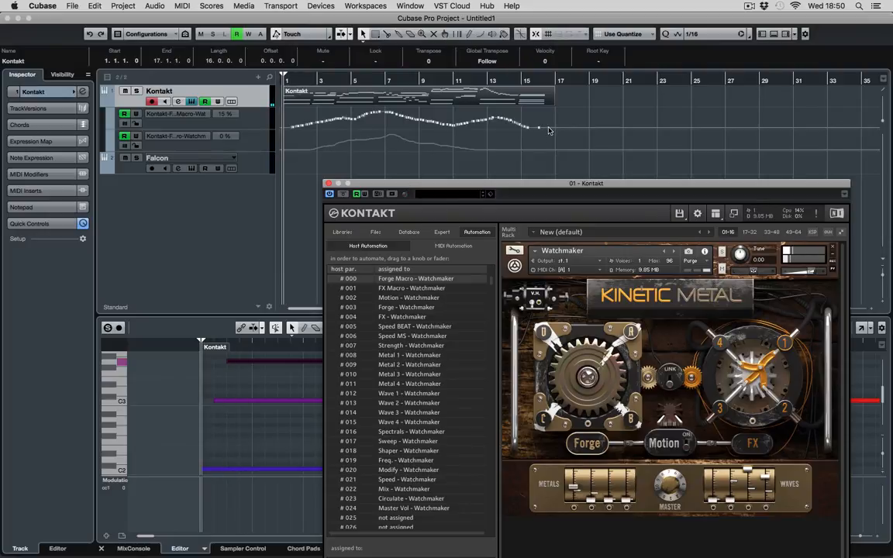
drag(530, 81, 489, 81)
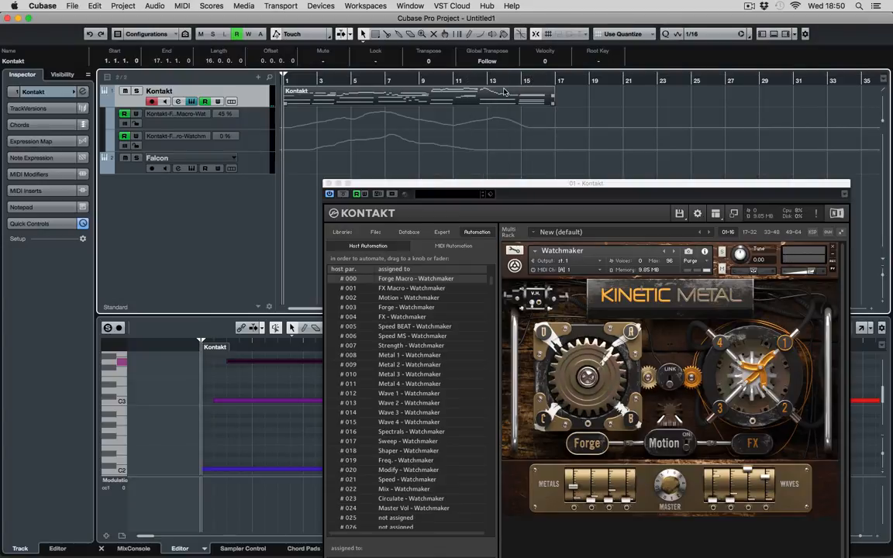
key(space)
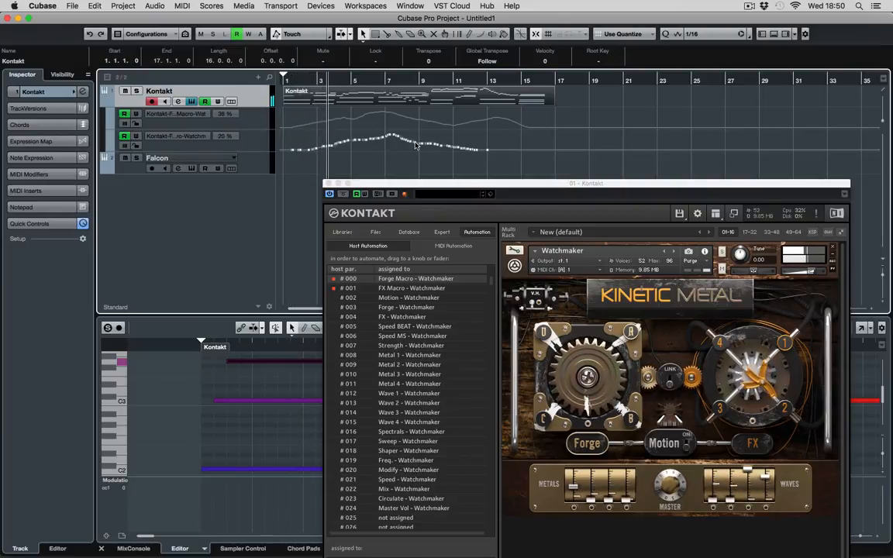
- Move the first FX Macro automation point to 1. 3. 4. 0 at value 0.00, enlarging the lanes only for this edit
drag(247, 127, 258, 307)
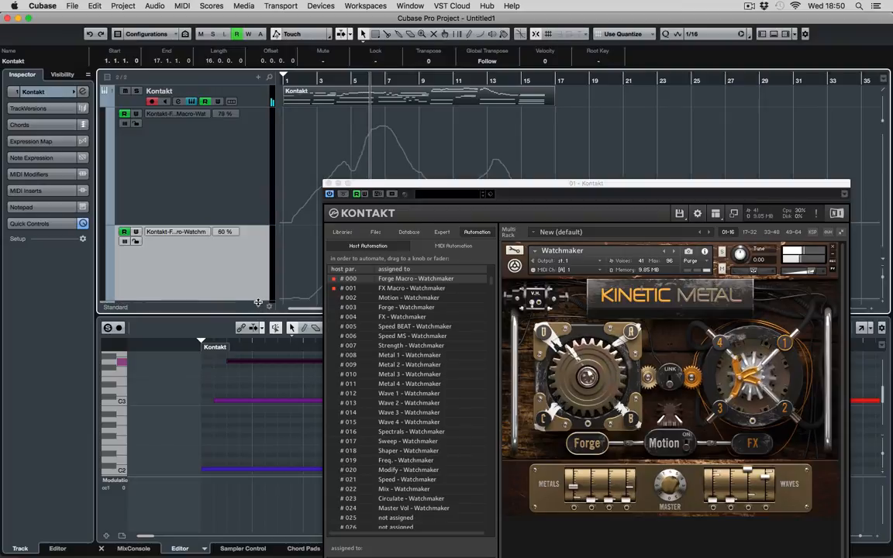
click(297, 298)
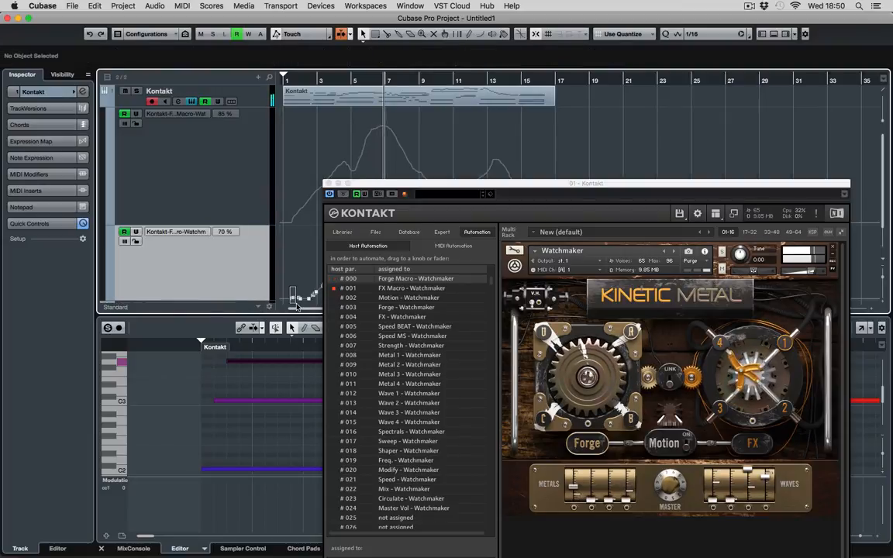
click(297, 298)
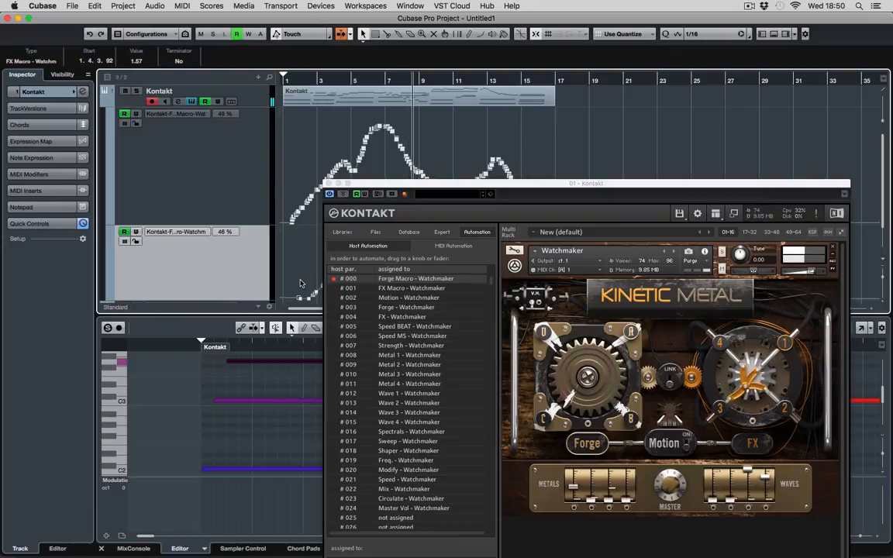
drag(300, 299, 295, 301)
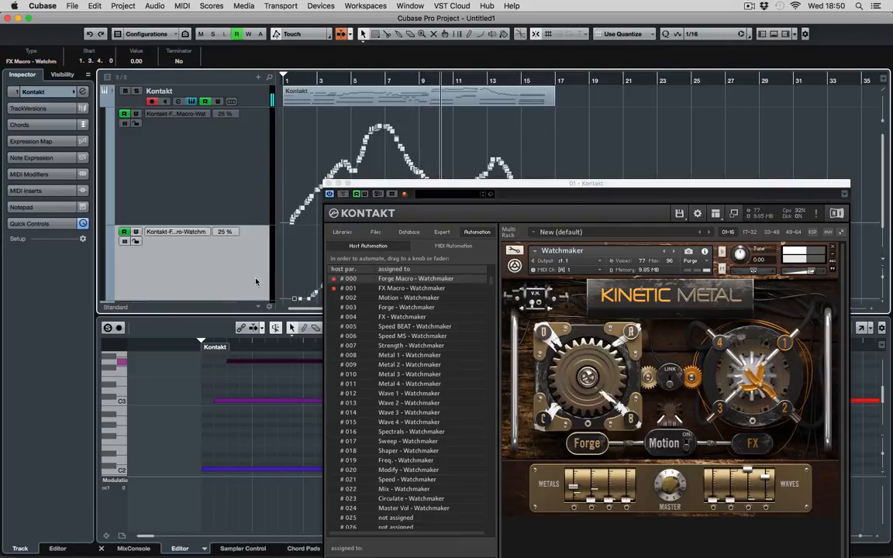
key(z)
key(z)
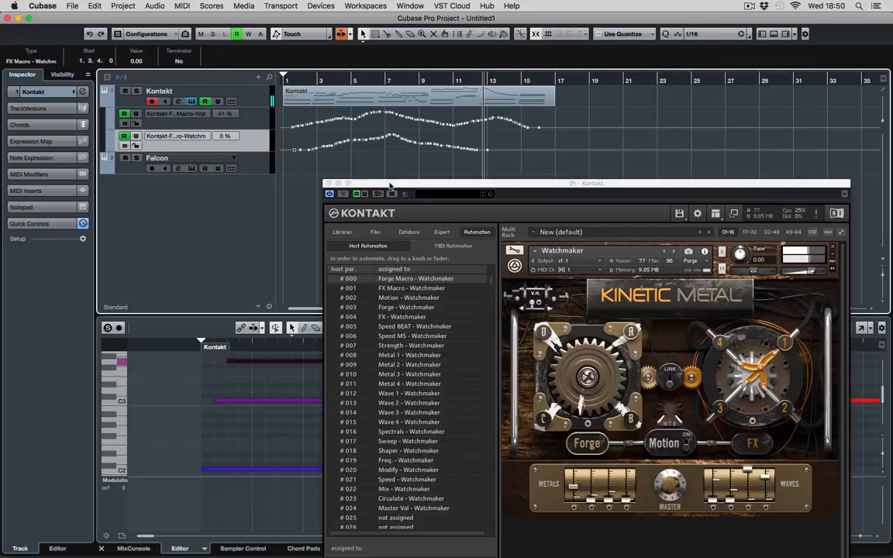
- Close the Kontakt instrument window and stop playback
drag(391, 185, 423, 97)
click(360, 97)
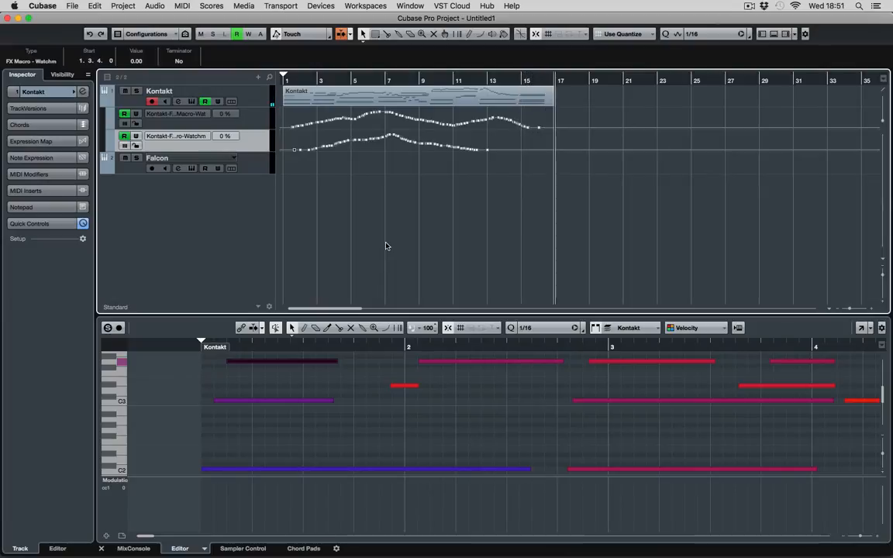
key(space)
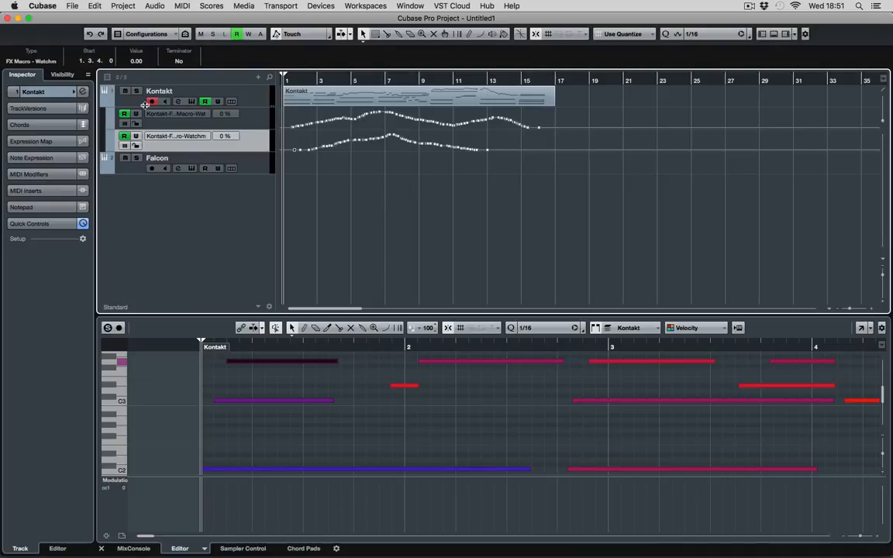
- Reopen the Kontakt instrument from its track and put the Watchmaker instrument into edit mode
click(178, 101)
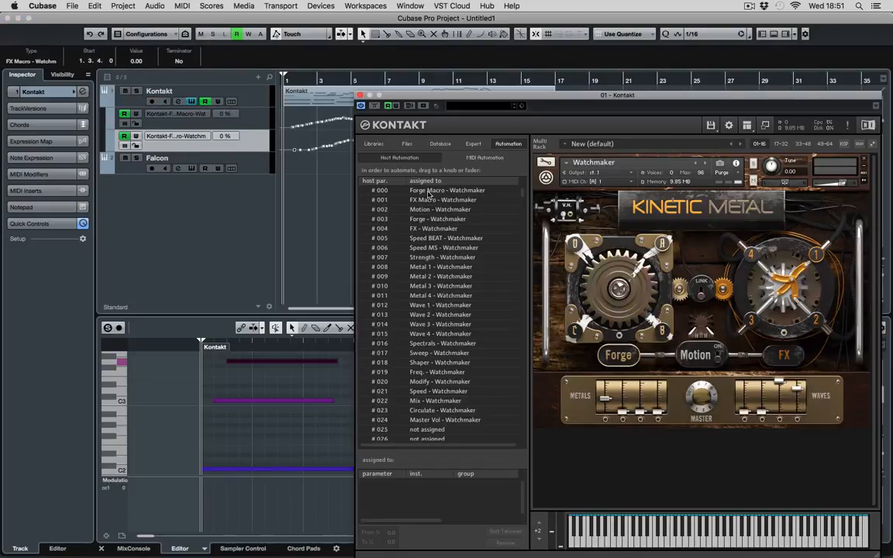
drag(530, 97, 538, 94)
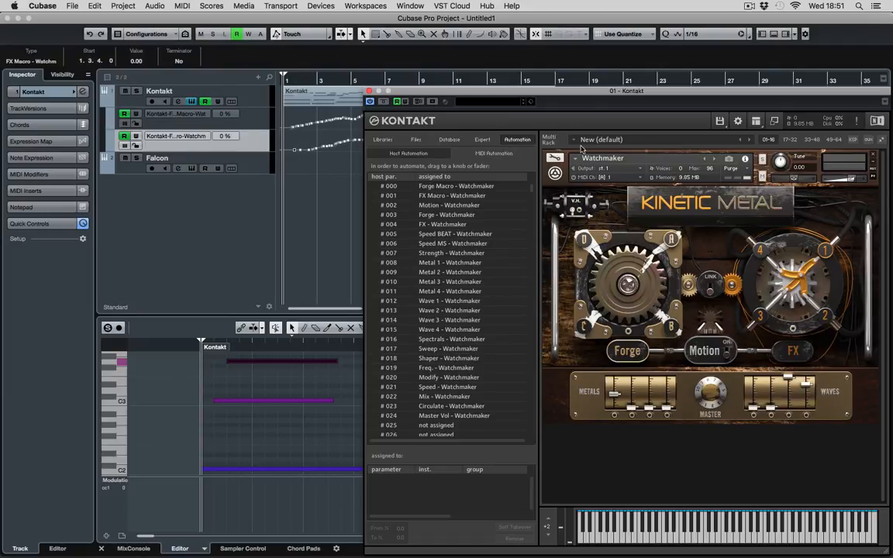
click(555, 158)
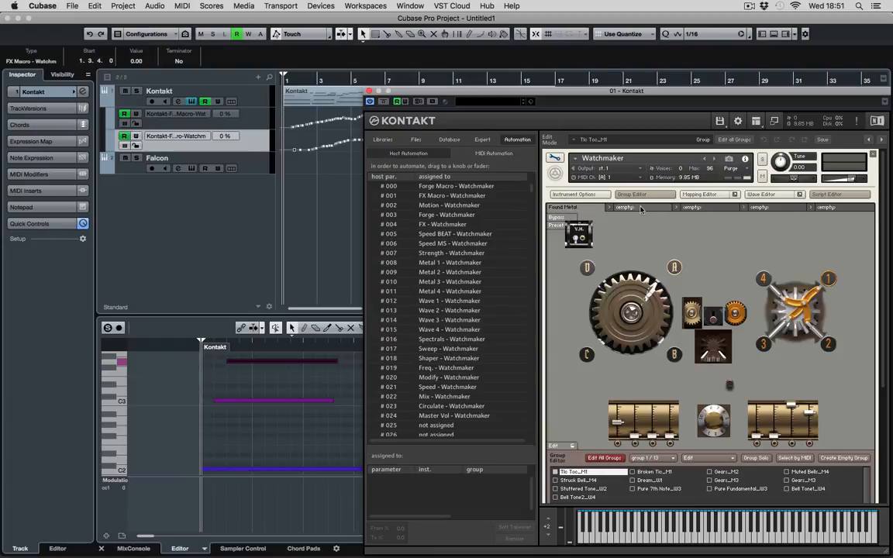
- Examine the Found Metal script's preset options and source code in Watchmaker, and close the script editor
click(559, 225)
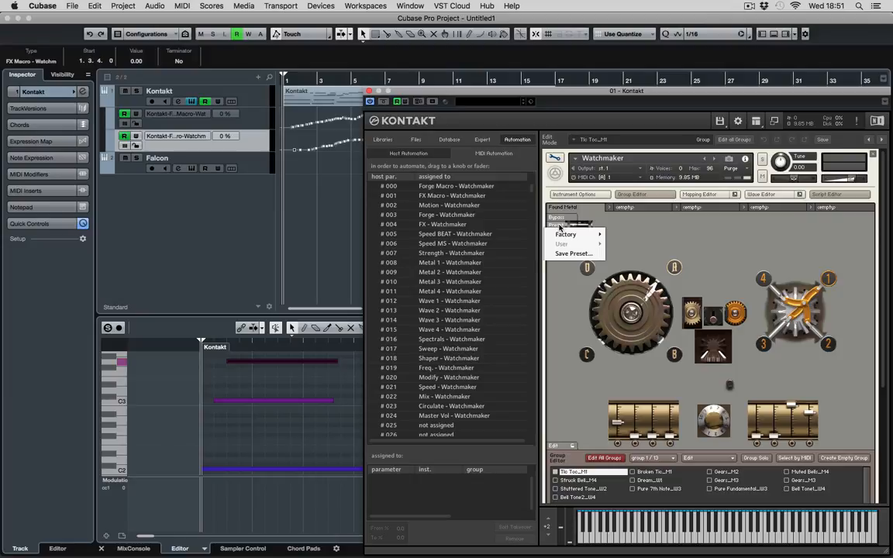
click(643, 221)
click(555, 446)
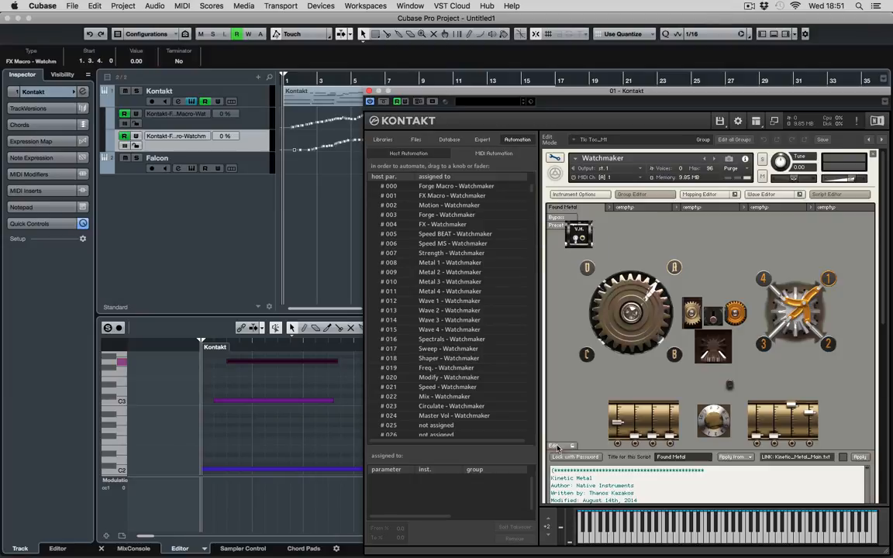
scroll(881, 320, down, 2)
drag(882, 320, 884, 385)
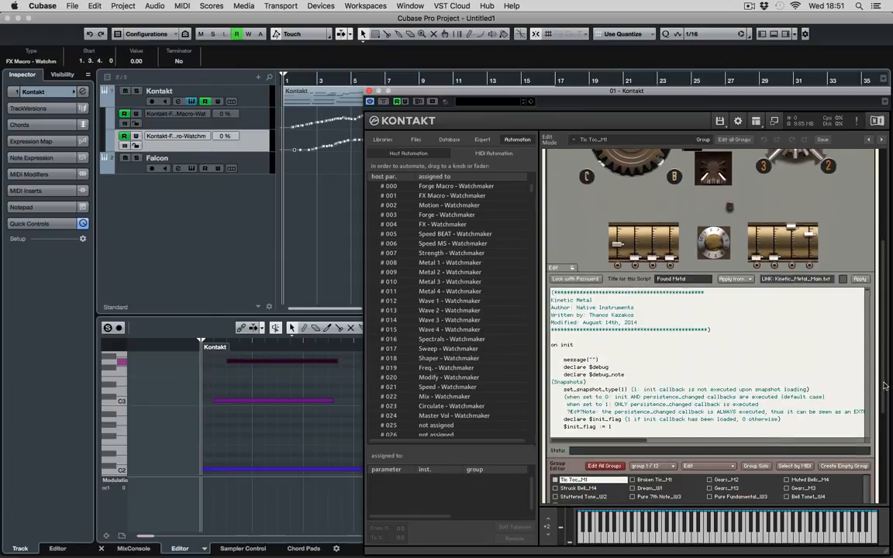
drag(869, 292, 891, 232)
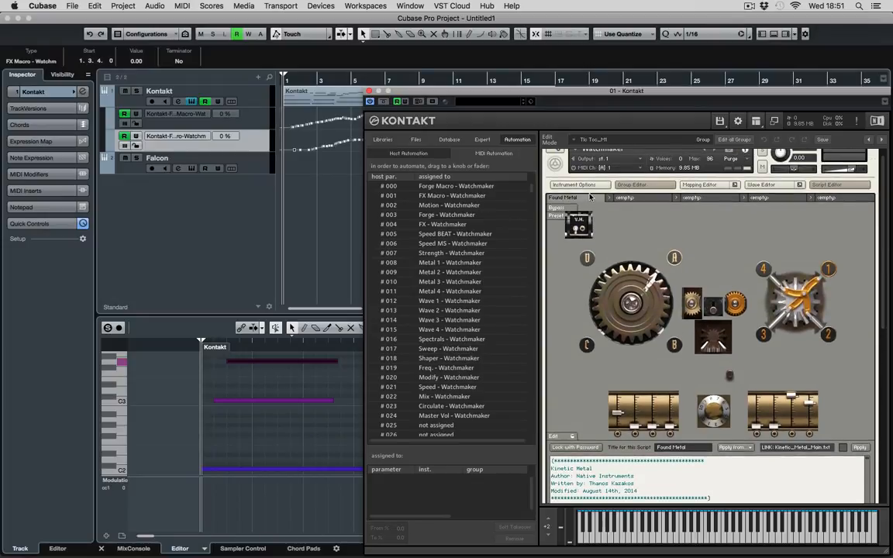
click(555, 436)
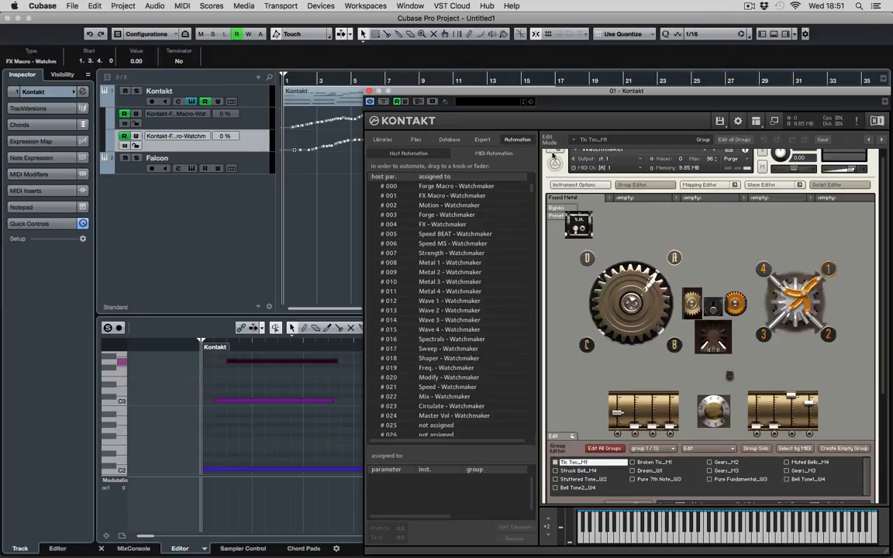